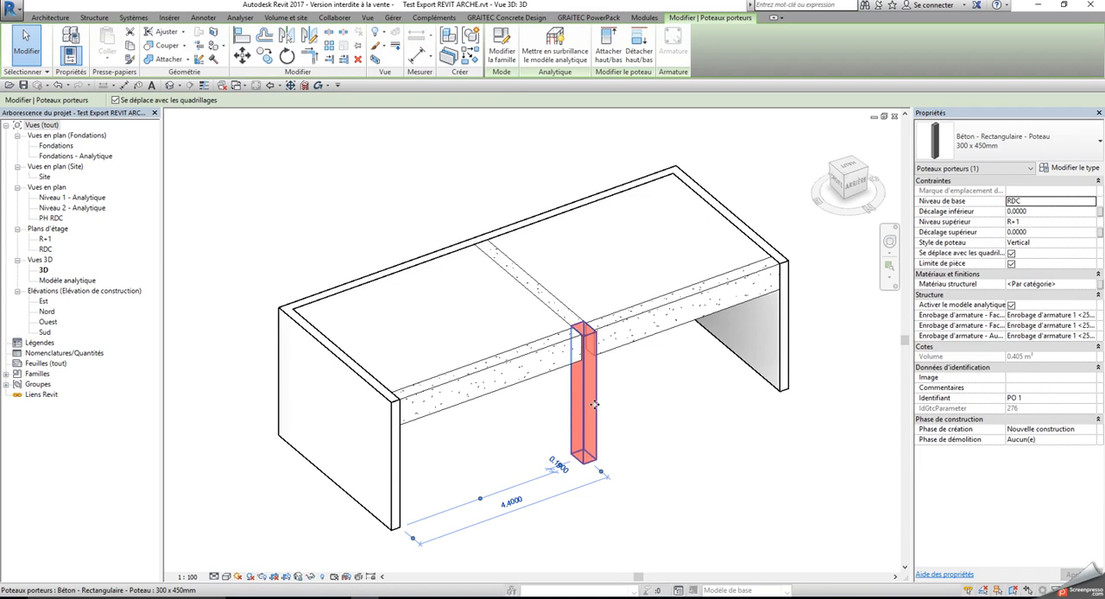
# Edit the selected column's family and review the properties of its b parameter, keeping it as a type parameter
pyautogui.click(502, 47)
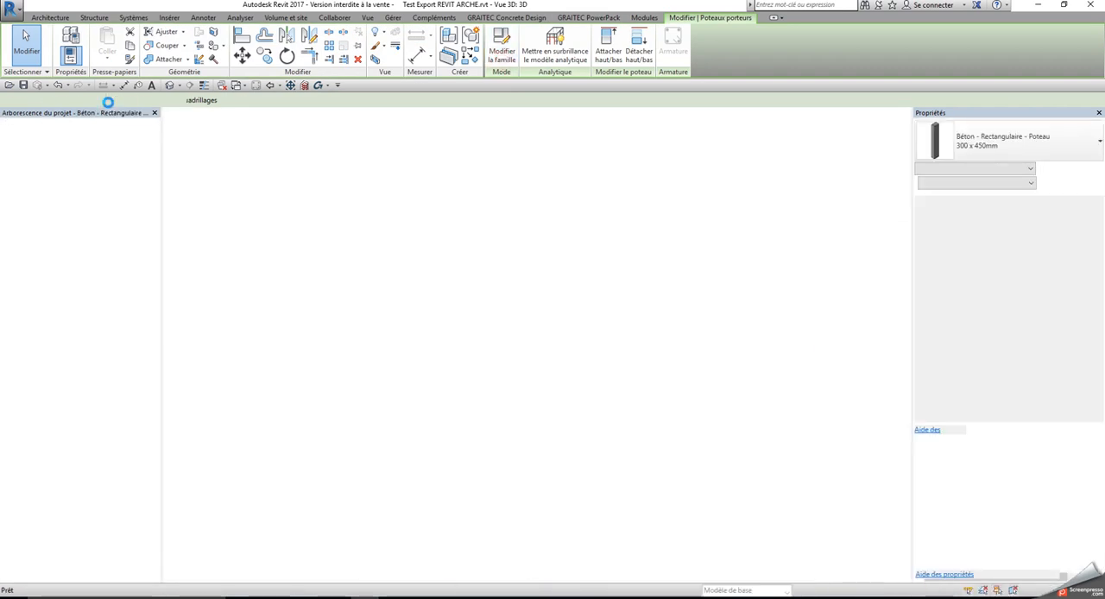
pyautogui.click(87, 55)
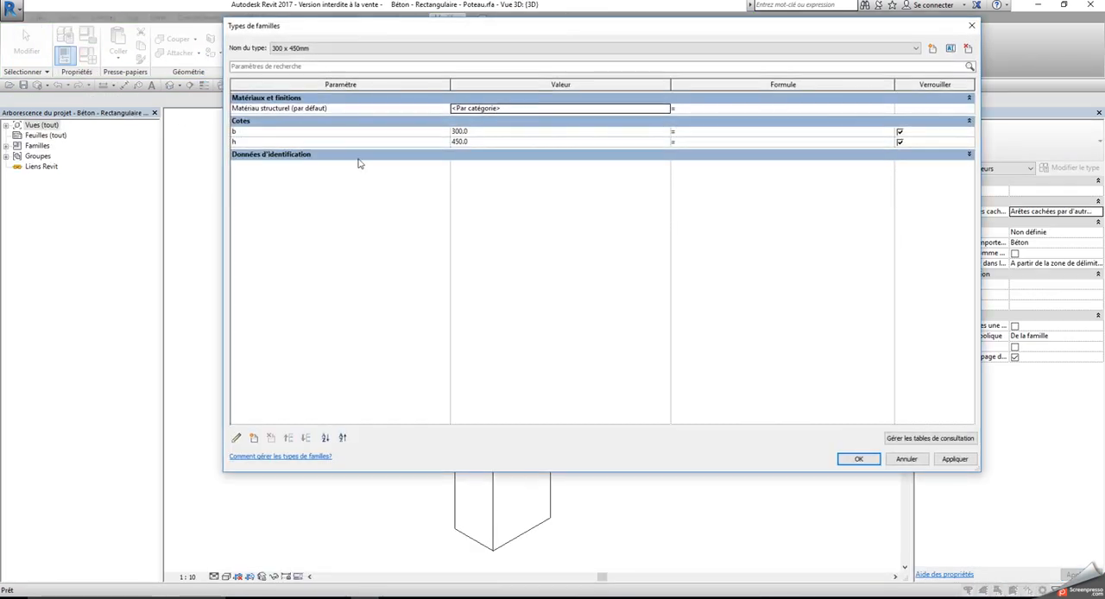
pyautogui.click(341, 130)
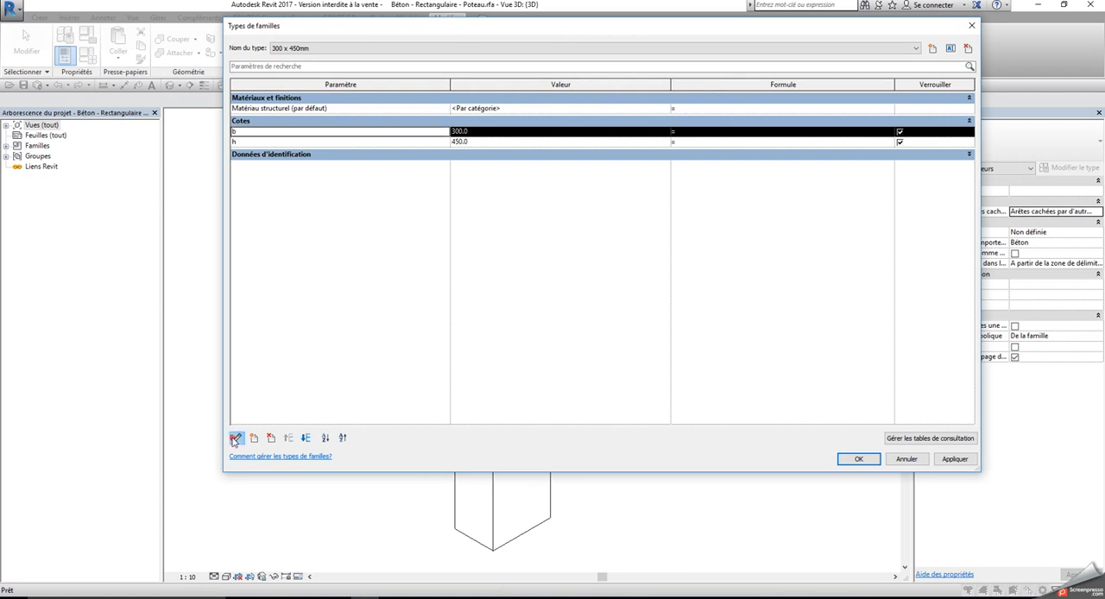
pyautogui.click(236, 438)
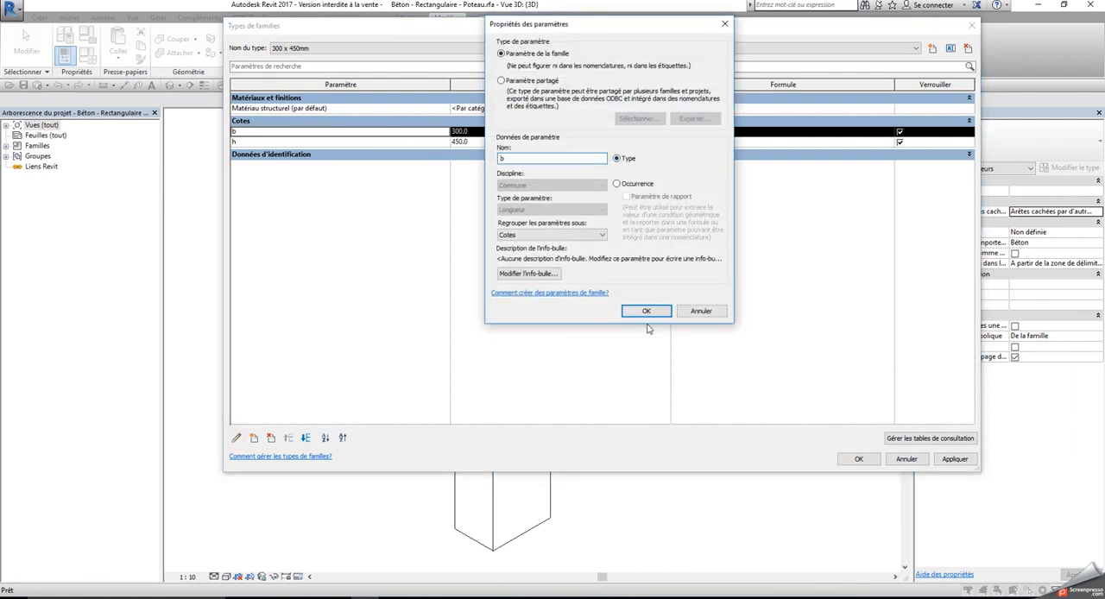
pyautogui.click(646, 311)
pyautogui.click(859, 458)
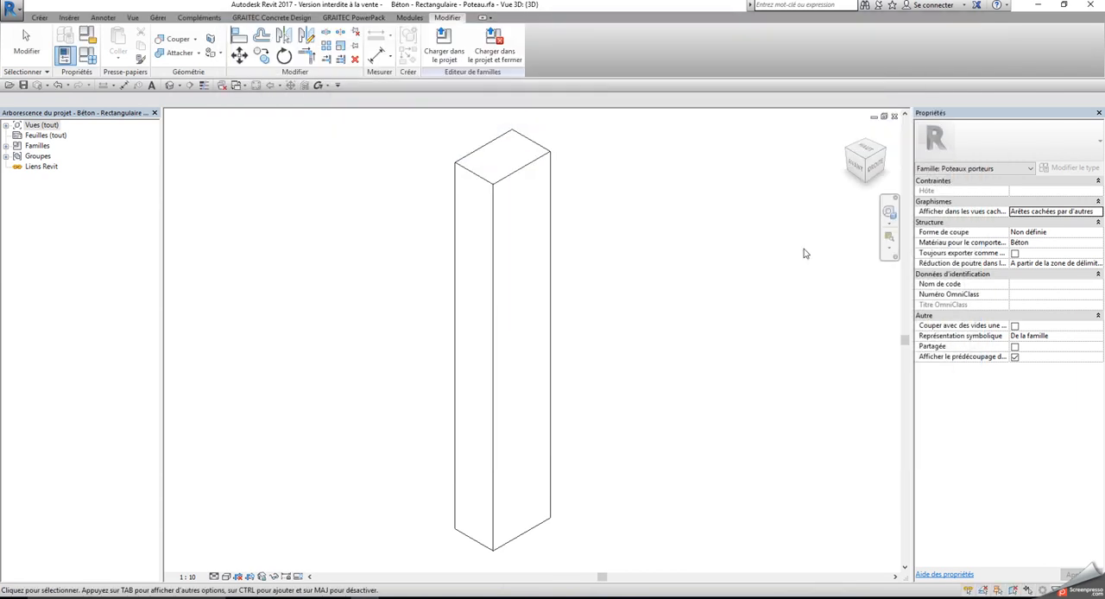
# Save the family as Béton - Rectangulaire - Poteau.rfa in Temp and load it into the project, replacing the existing version and its parameter values
pyautogui.click(13, 9)
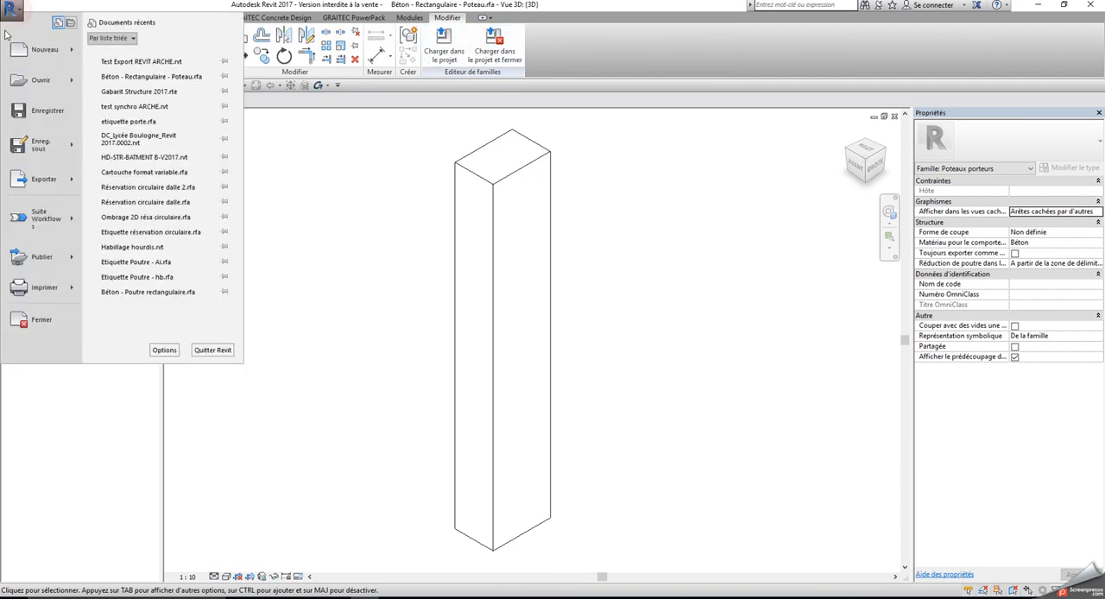
pyautogui.moveTo(43, 148)
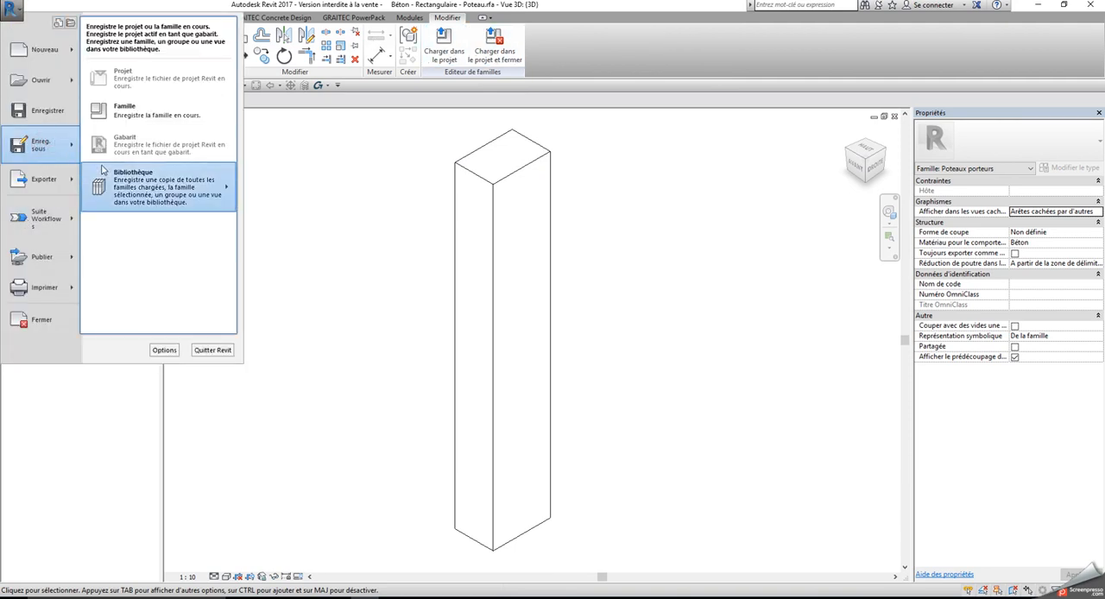
pyautogui.click(121, 105)
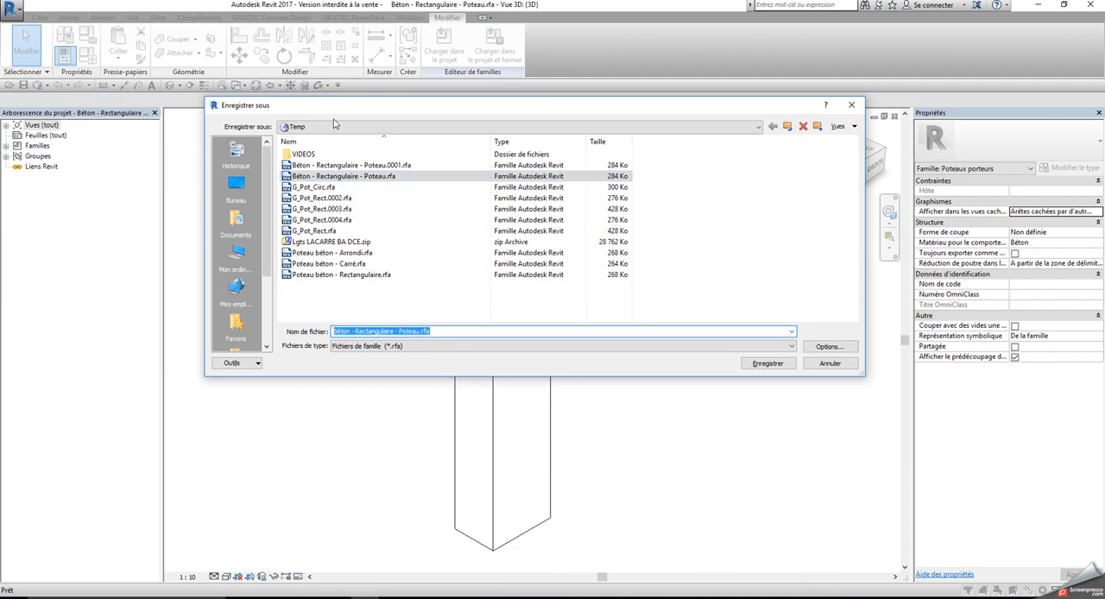
pyautogui.click(760, 362)
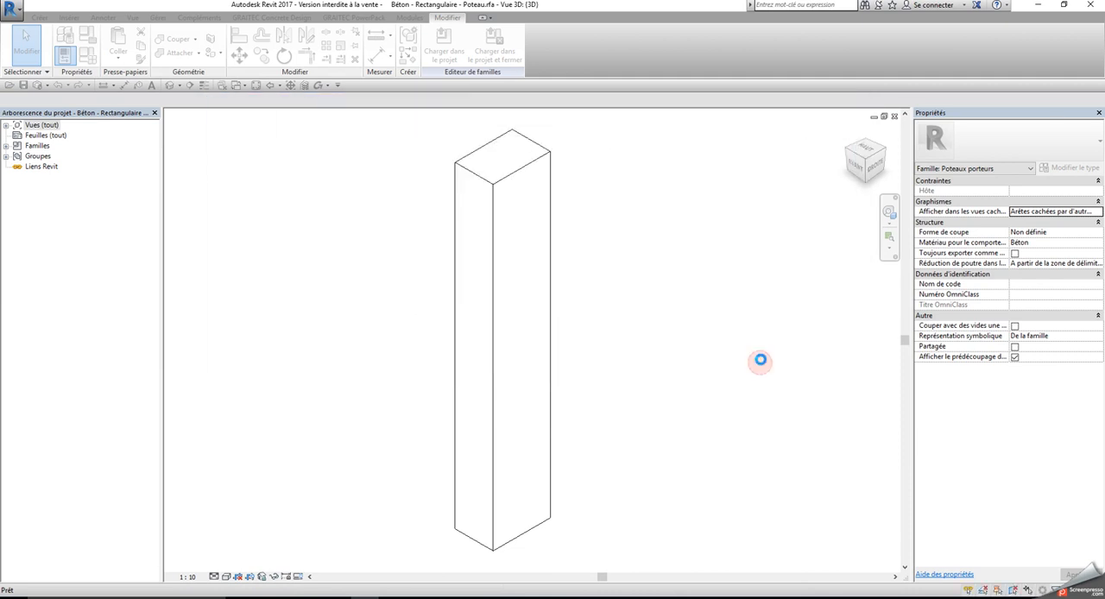
pyautogui.click(446, 49)
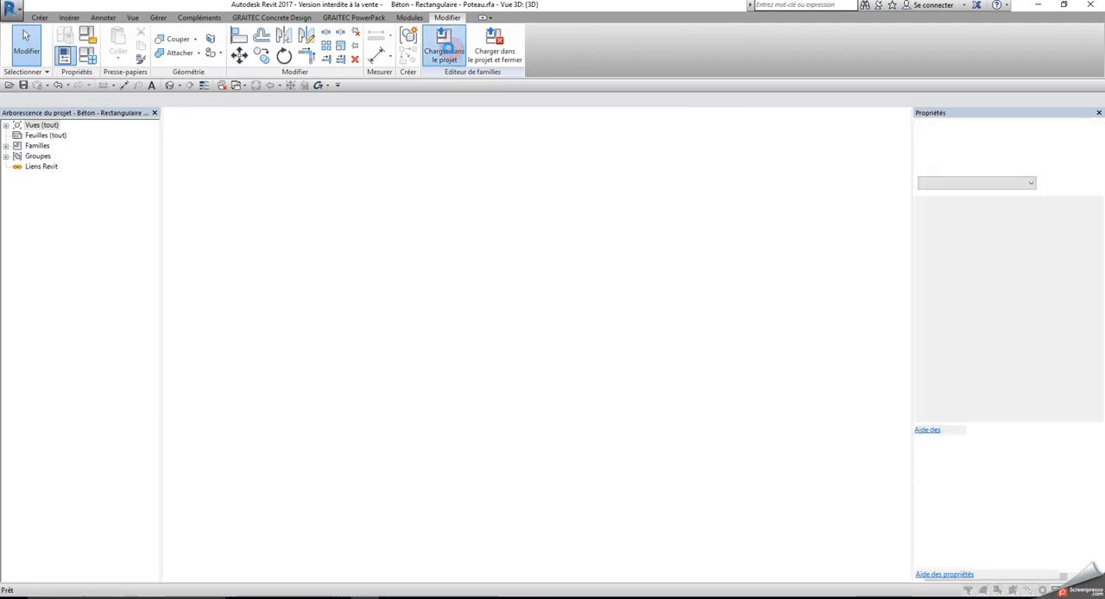
pyautogui.click(573, 301)
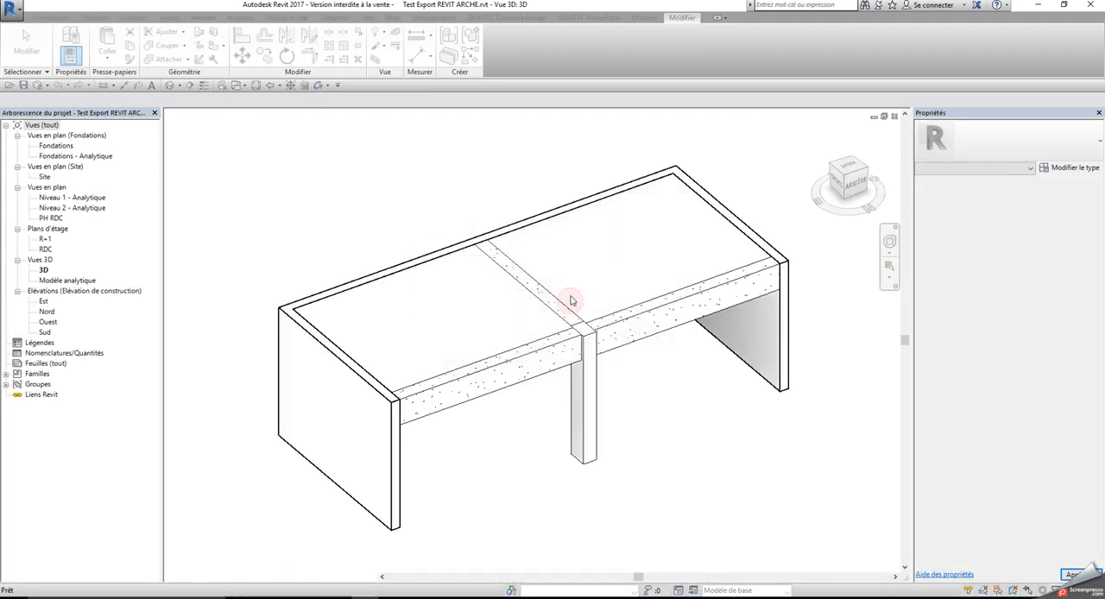
# Change the middle concrete column's type to 600 x 750mm
pyautogui.click(584, 379)
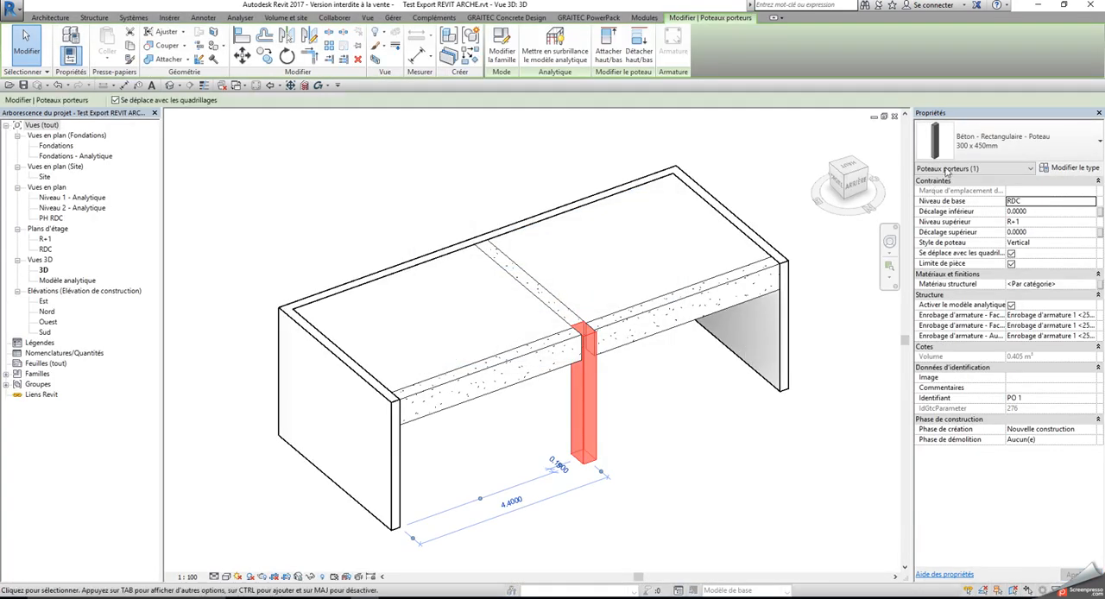
pyautogui.click(1002, 142)
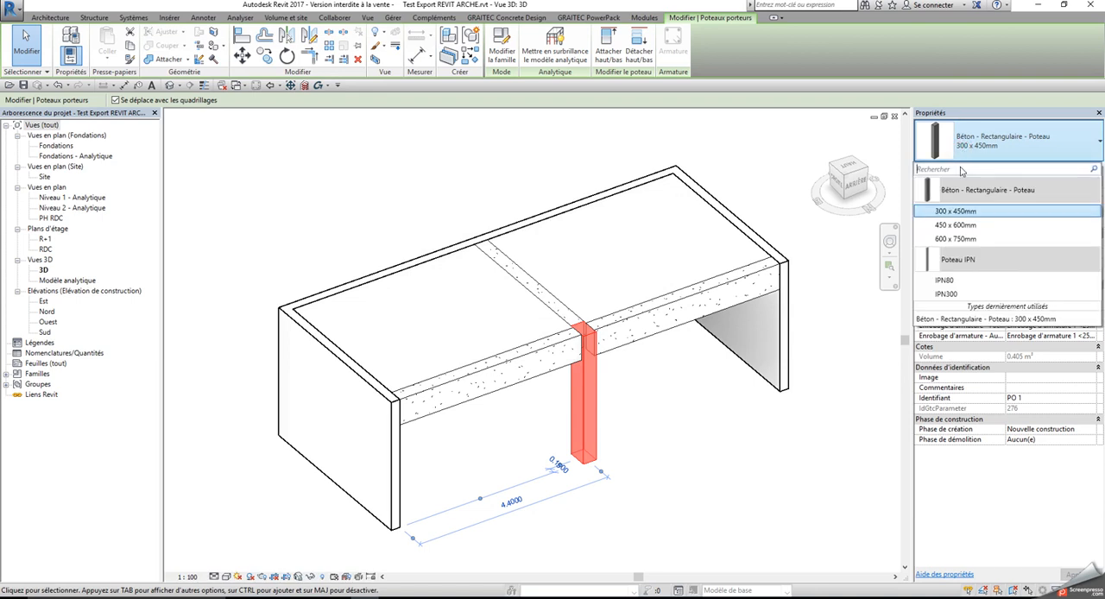
pyautogui.click(955, 239)
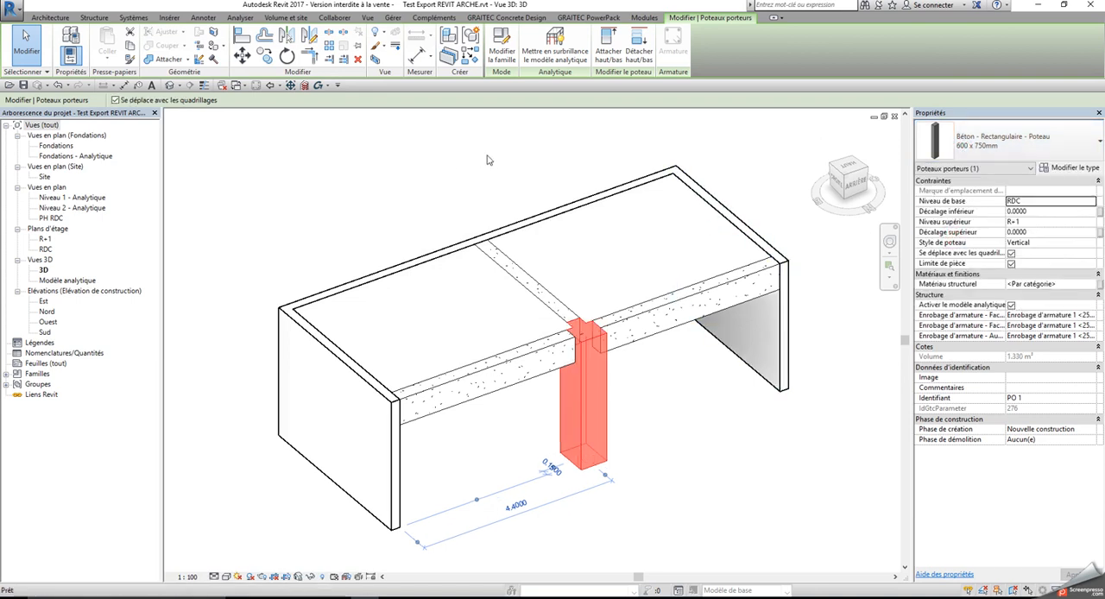
pyautogui.click(489, 159)
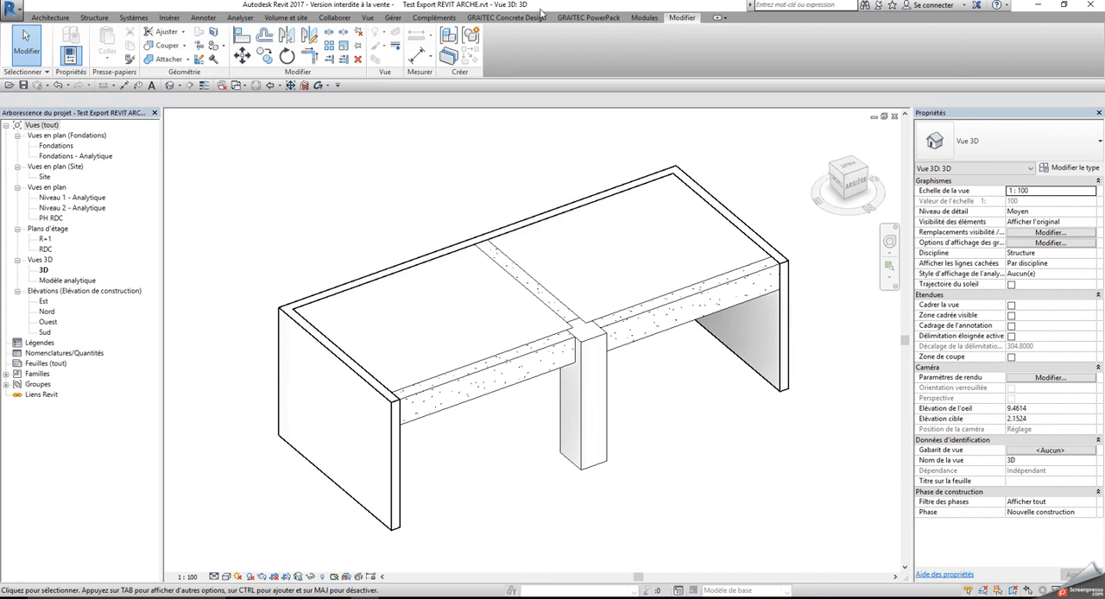
# Export the model with BIM Connect in GRAITEC BIM format, launching Arche Ossature automatically, and generate the export report
pyautogui.click(588, 17)
pyautogui.click(125, 52)
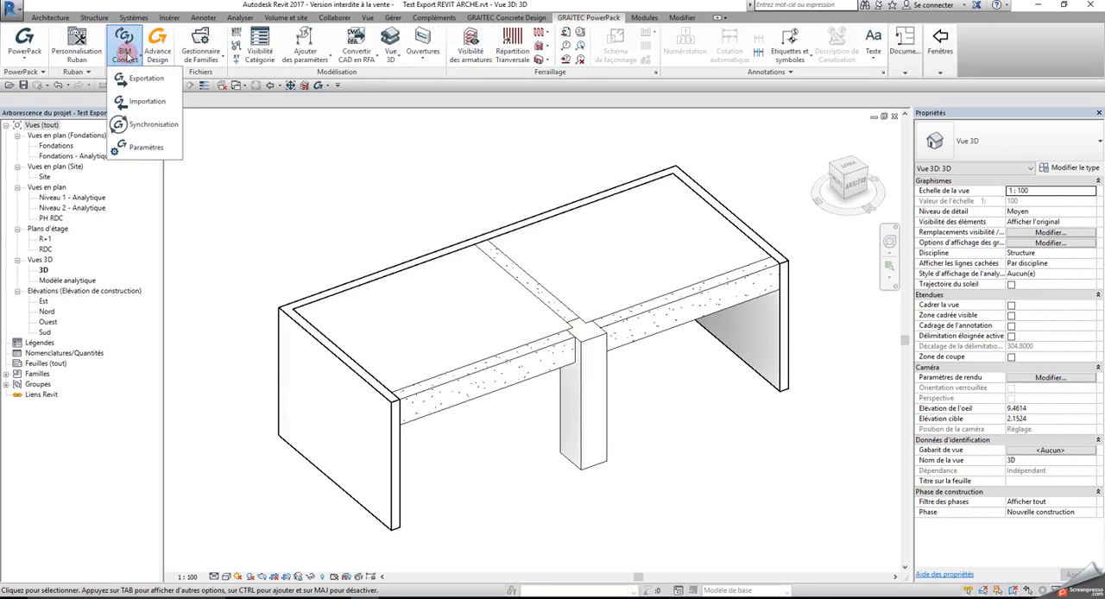
pyautogui.click(138, 79)
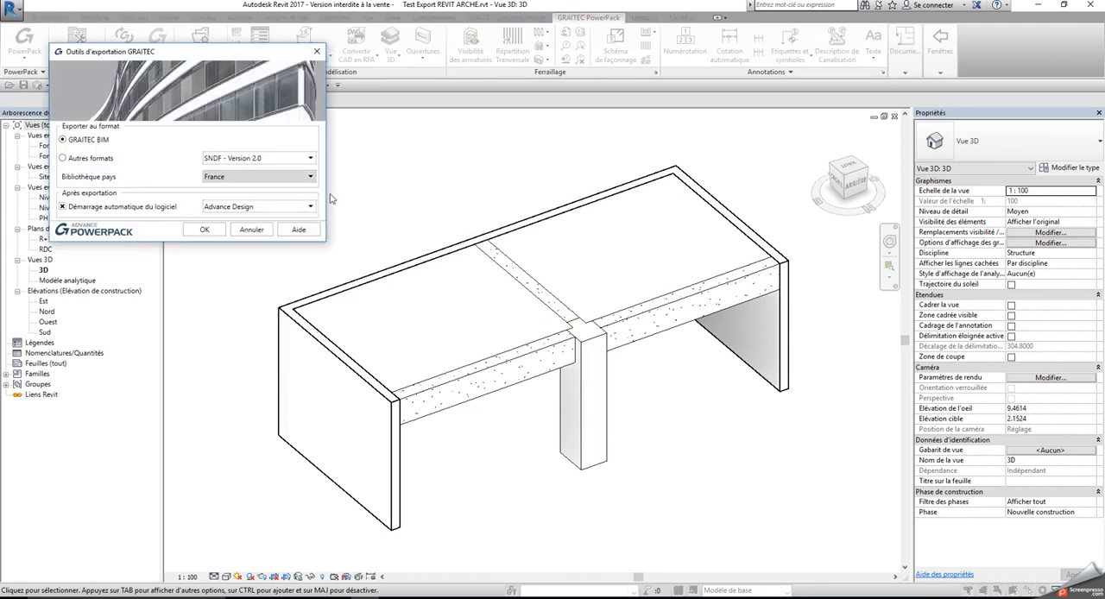
pyautogui.click(293, 206)
pyautogui.click(220, 228)
pyautogui.click(202, 230)
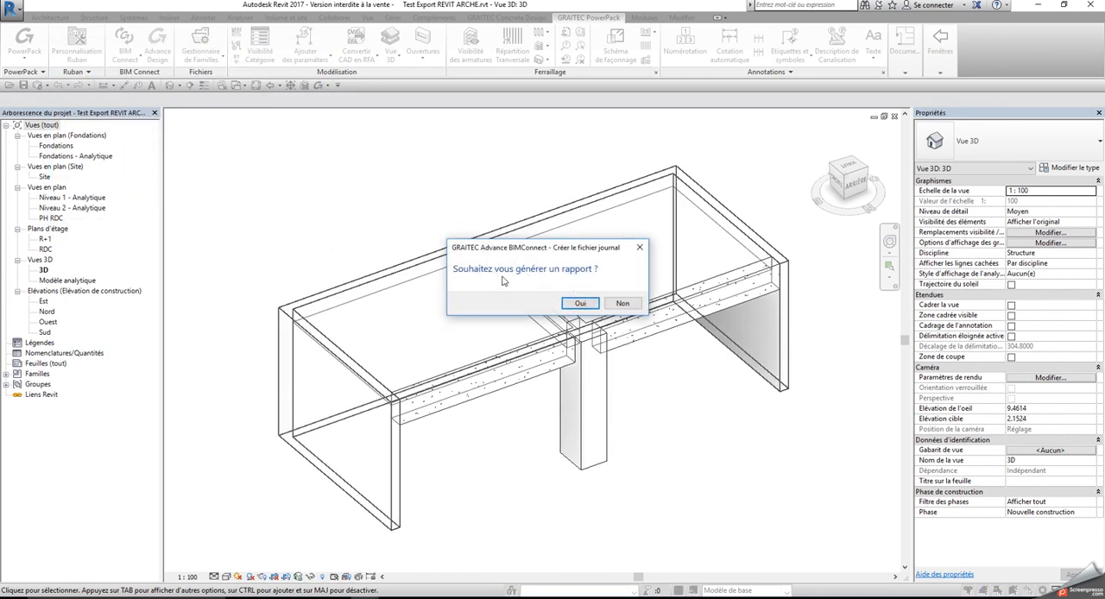
pyautogui.click(572, 304)
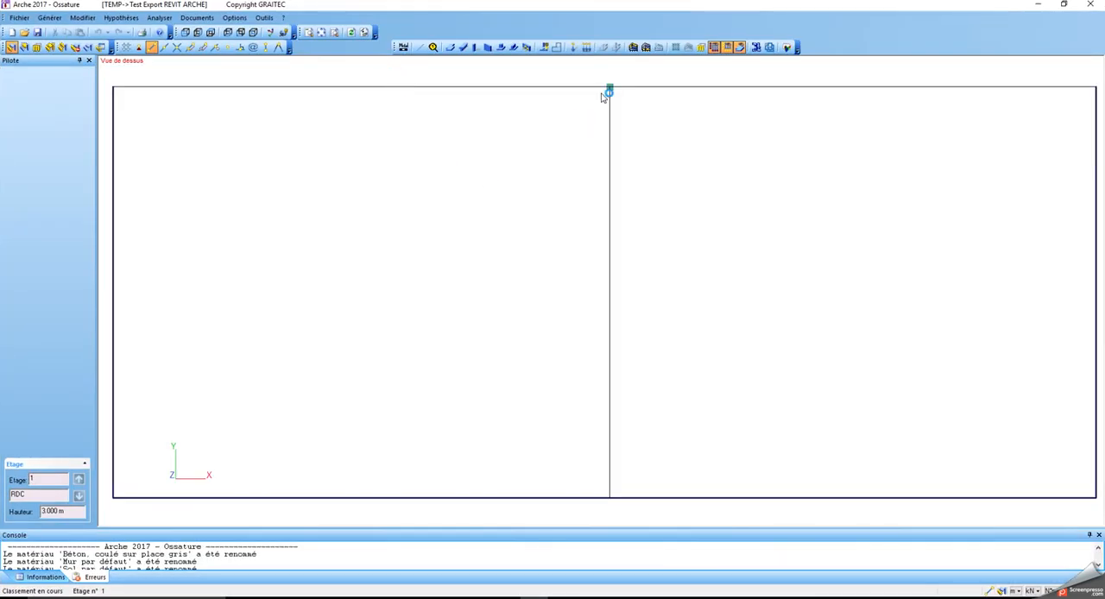
# In Arche Ossature, select the exported column and examine its rectangular section and its a and b dimensions
pyautogui.click(612, 95)
pyautogui.click(612, 89)
pyautogui.click(613, 89)
pyautogui.click(612, 89)
pyautogui.click(622, 119)
pyautogui.moveTo(613, 150); pyautogui.dragTo(625, 327, button='middle')
pyautogui.click(625, 265)
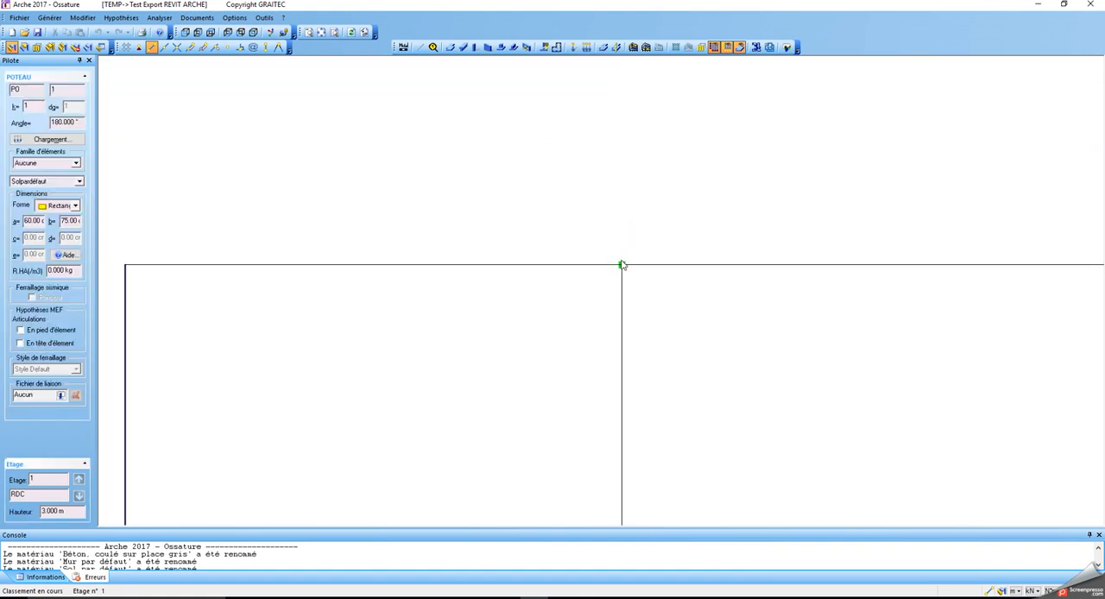
pyautogui.click(623, 265)
pyautogui.click(623, 265)
pyautogui.click(624, 265)
pyautogui.click(623, 265)
pyautogui.click(623, 265)
pyautogui.click(623, 266)
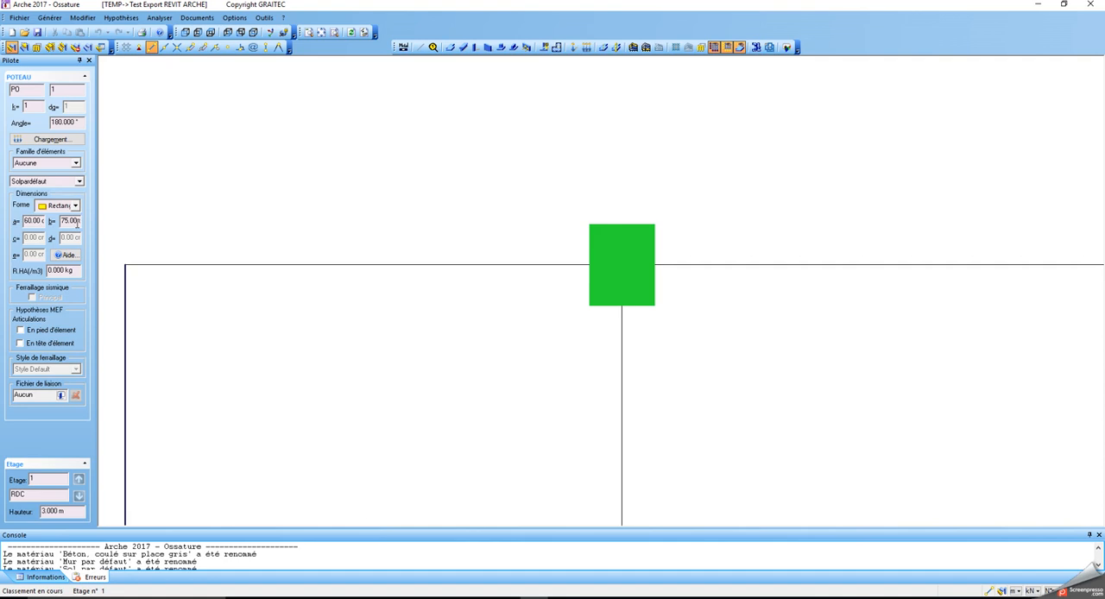
pyautogui.press('Delete')
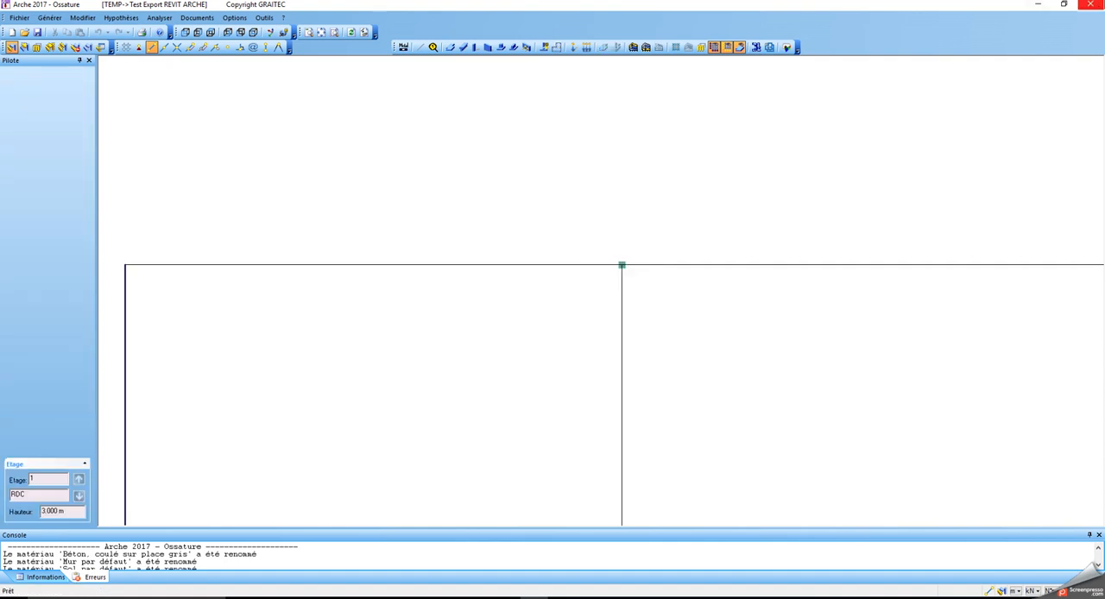
# Close Arche Ossature without saving the changes and return to the Revit project
pyautogui.click(1095, 6)
pyautogui.click(597, 328)
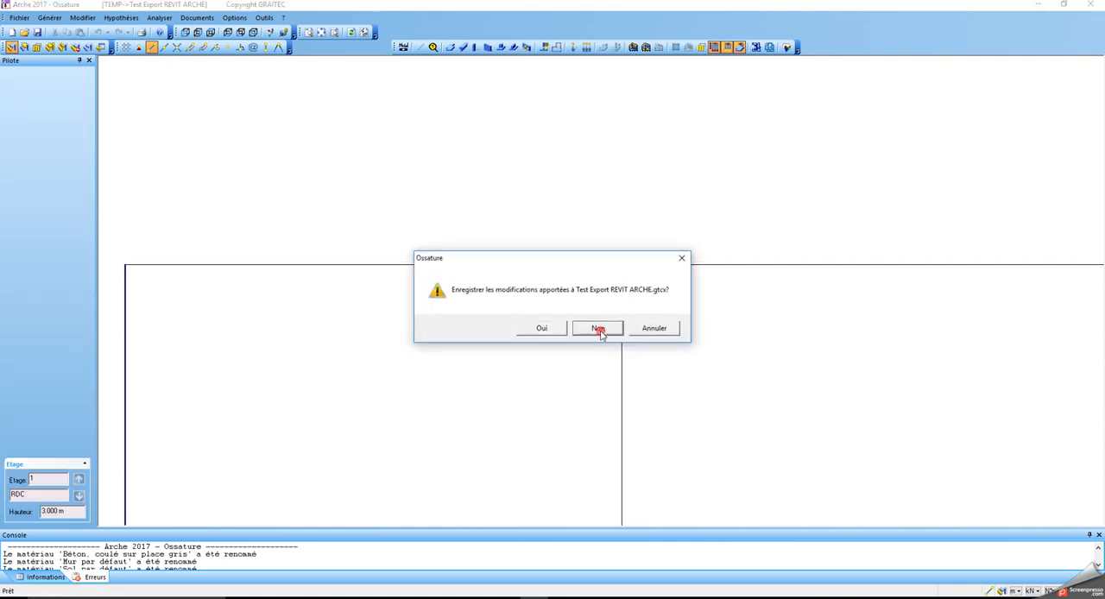
pyautogui.click(1004, 72)
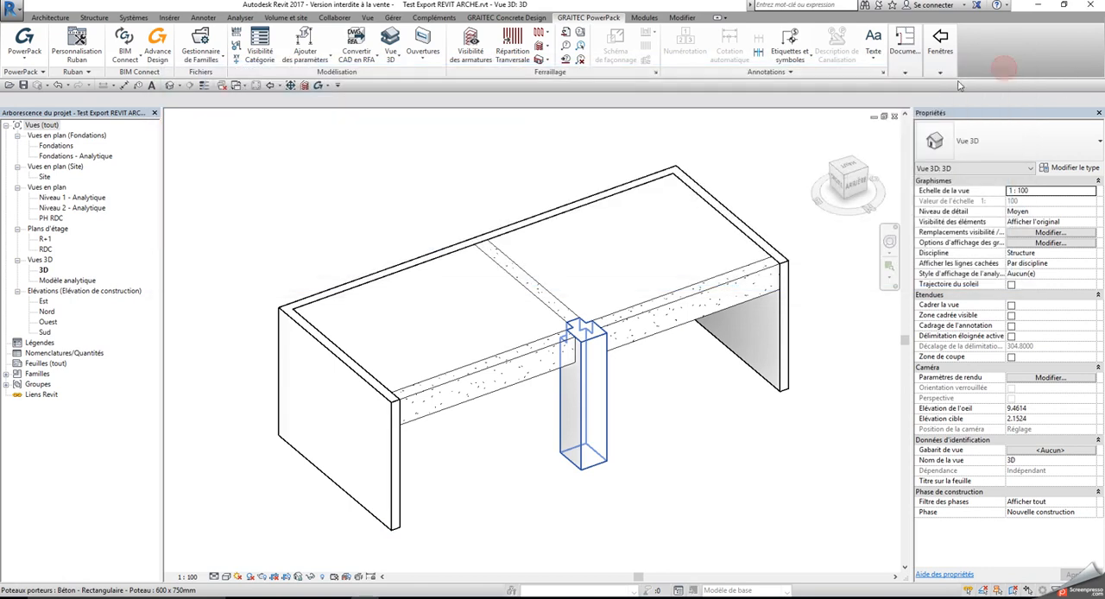
# Reopen the column's family for editing and change the b parameter to an instance parameter (Occurrence)
pyautogui.moveTo(631, 371); pyautogui.dragTo(586, 299, button='middle')
pyautogui.click(559, 315)
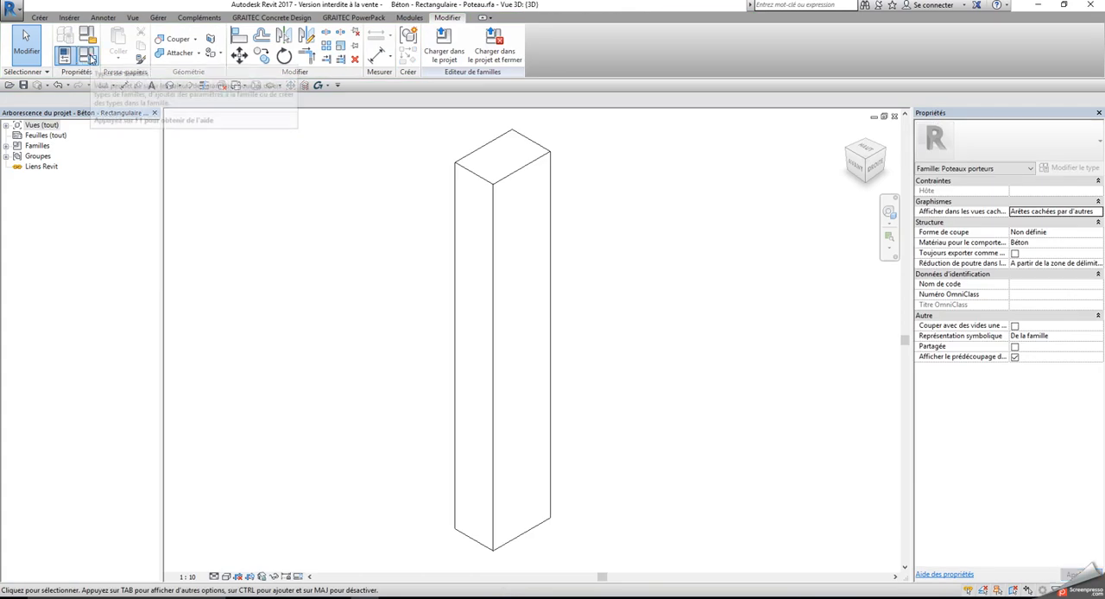
pyautogui.click(65, 55)
pyautogui.click(326, 132)
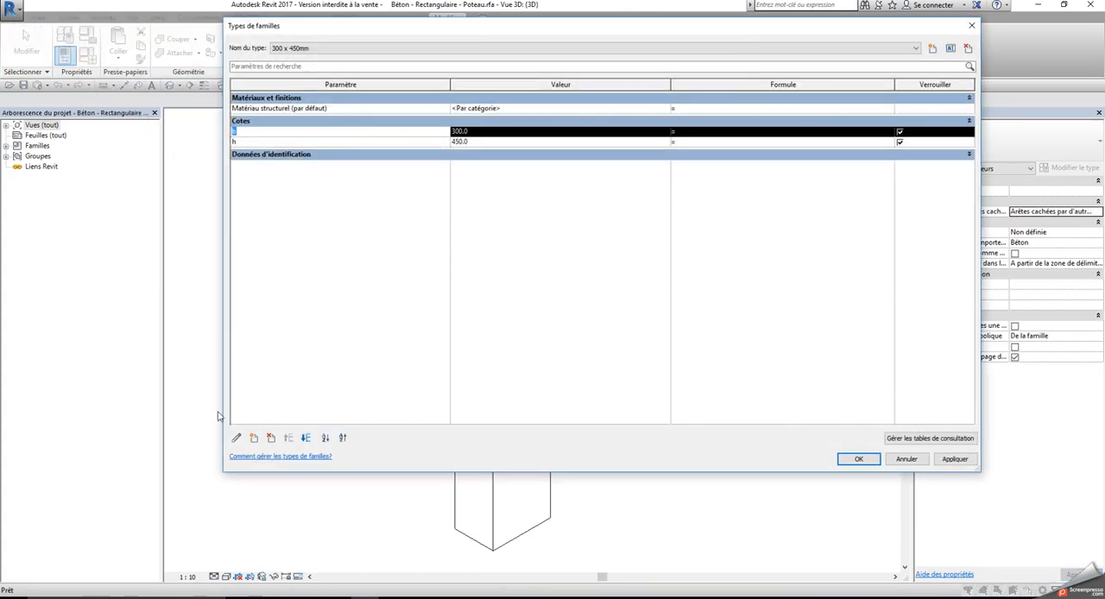
pyautogui.click(236, 438)
pyautogui.click(637, 186)
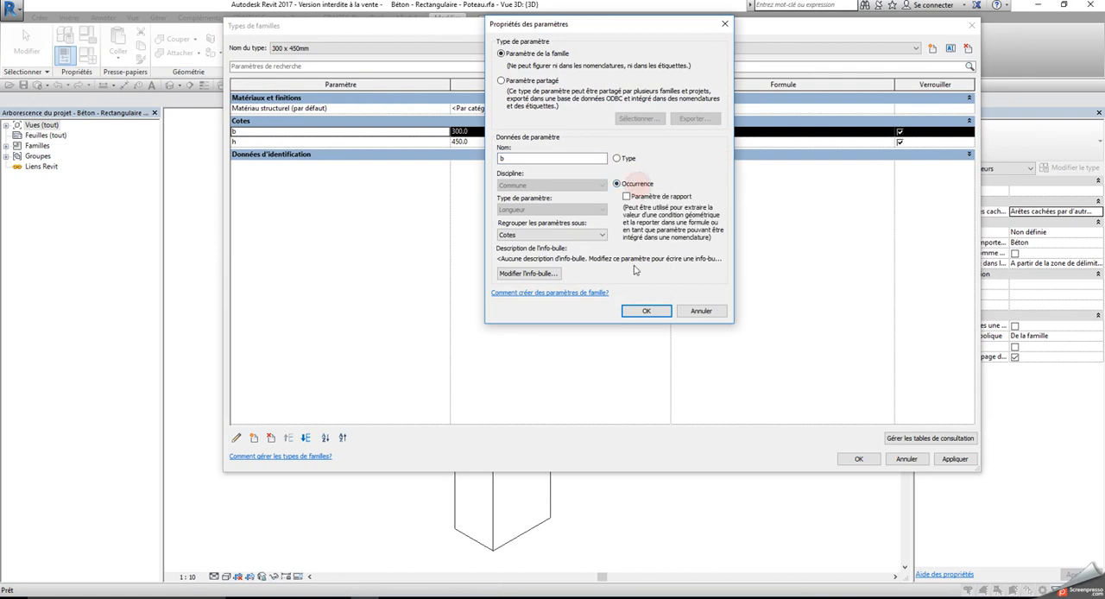
pyautogui.click(646, 311)
# Change the family's h parameter to an instance parameter (Occurrence) and validate the family types
pyautogui.click(298, 141)
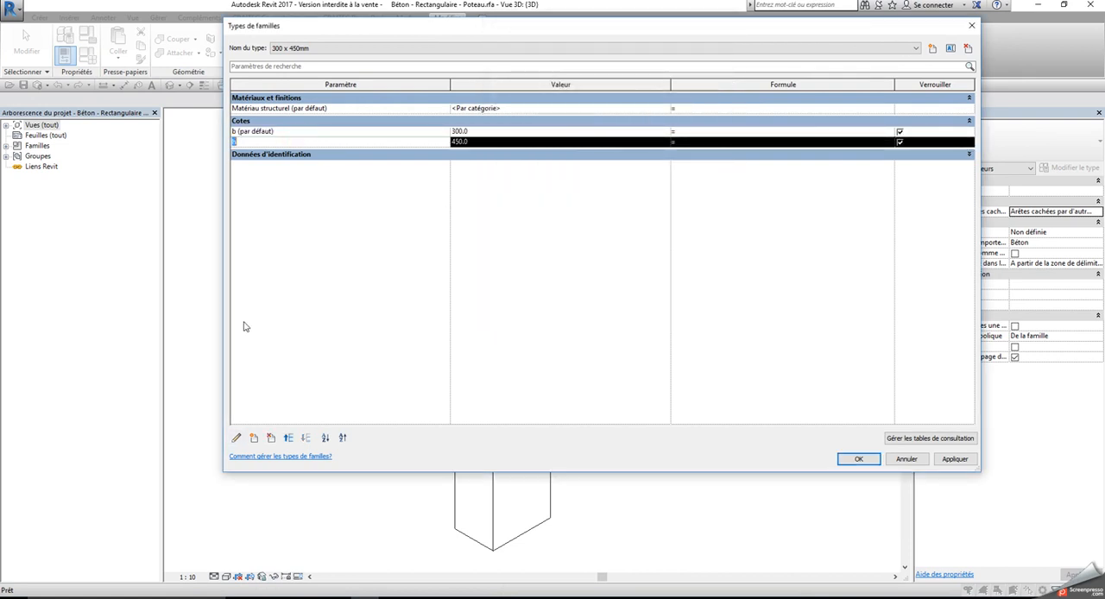
pyautogui.click(236, 438)
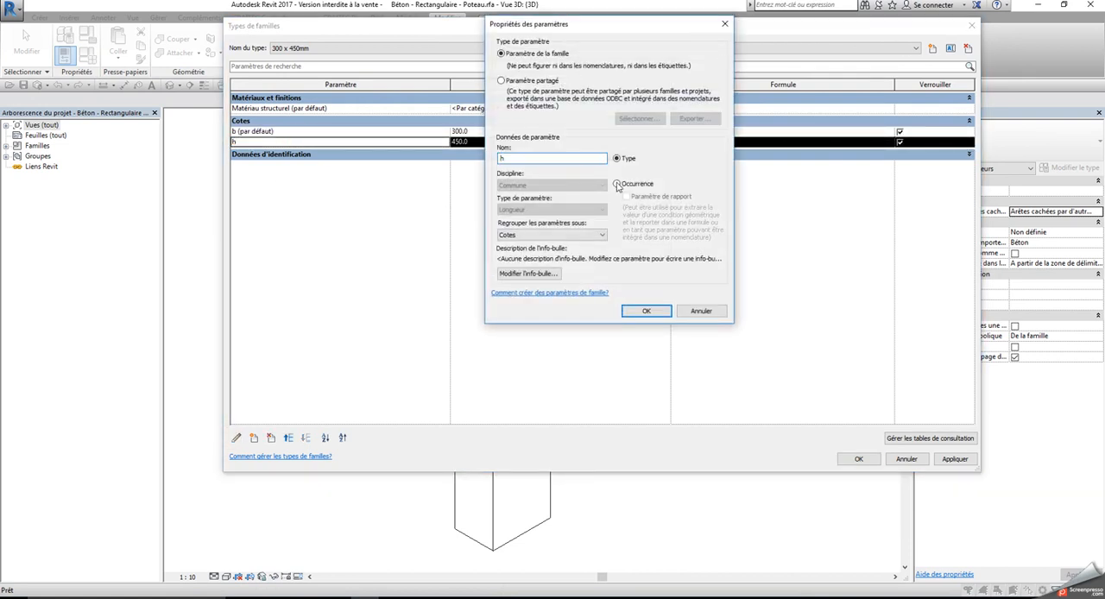
pyautogui.click(616, 184)
pyautogui.click(648, 311)
pyautogui.click(857, 458)
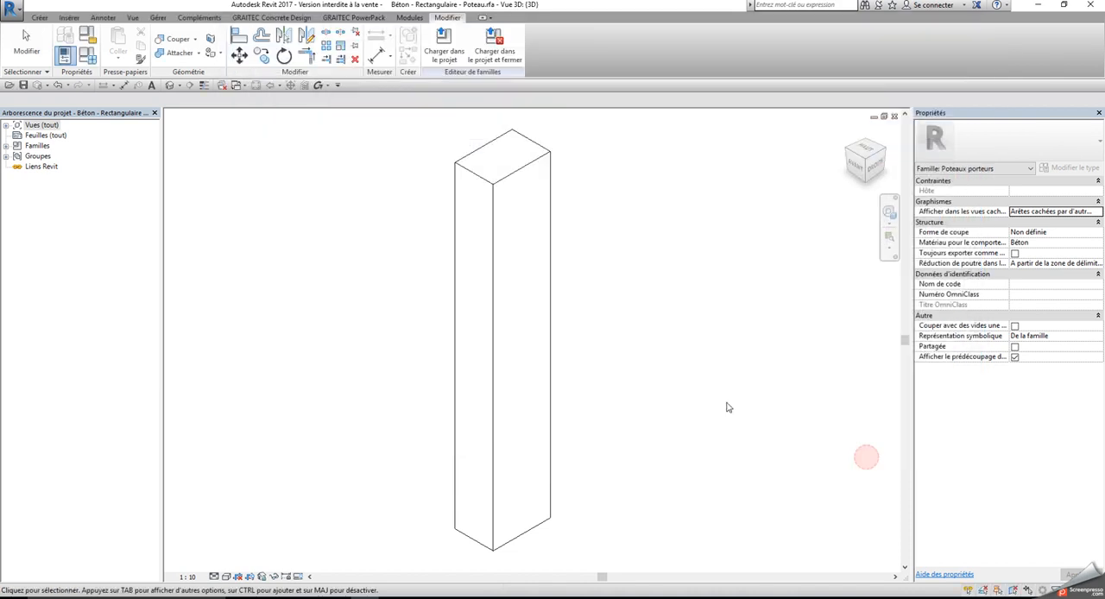
# Save the column family and reload it into the project, replacing the existing version and its parameter values
pyautogui.click(12, 10)
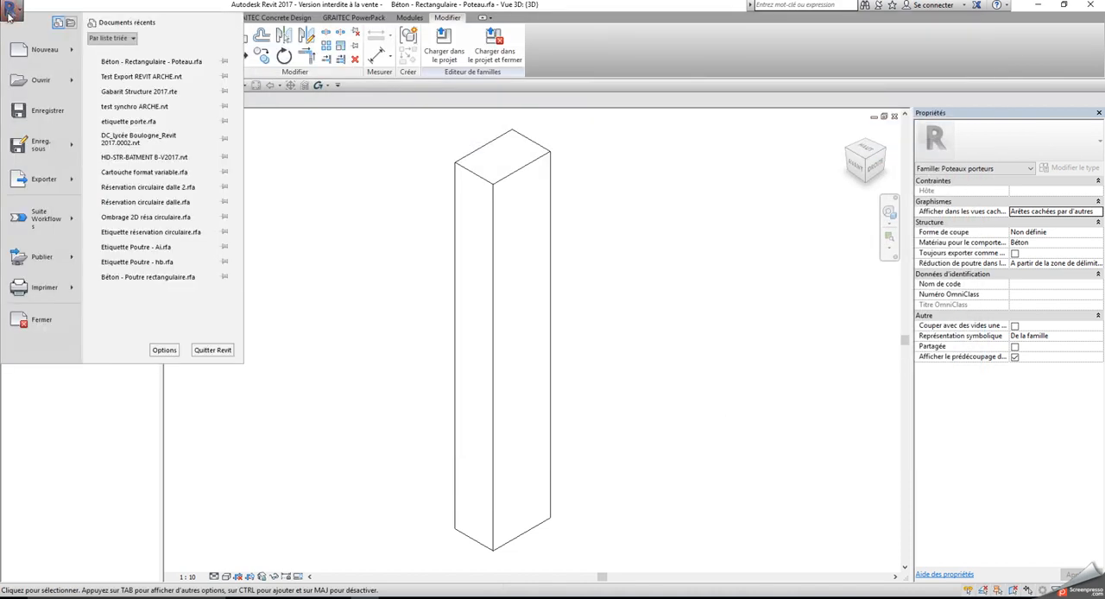
pyautogui.click(272, 186)
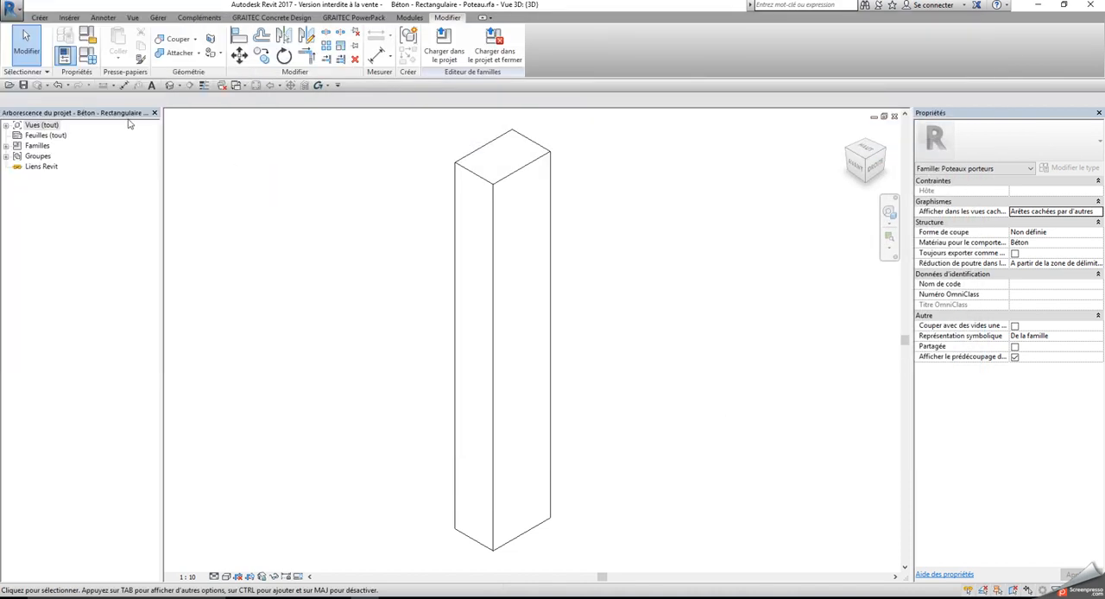
pyautogui.click(23, 86)
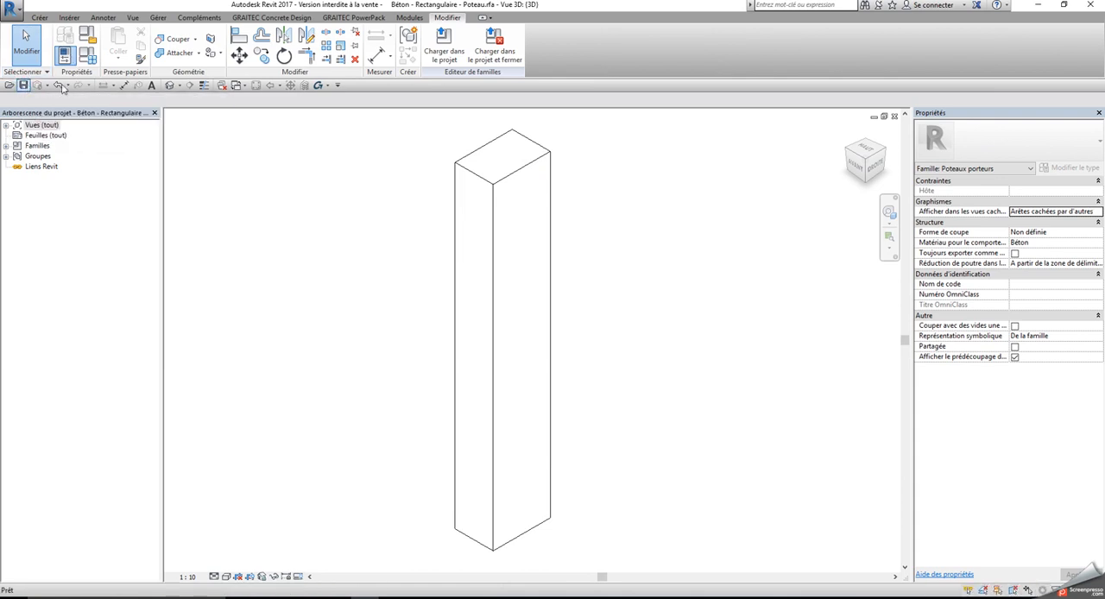
pyautogui.click(446, 54)
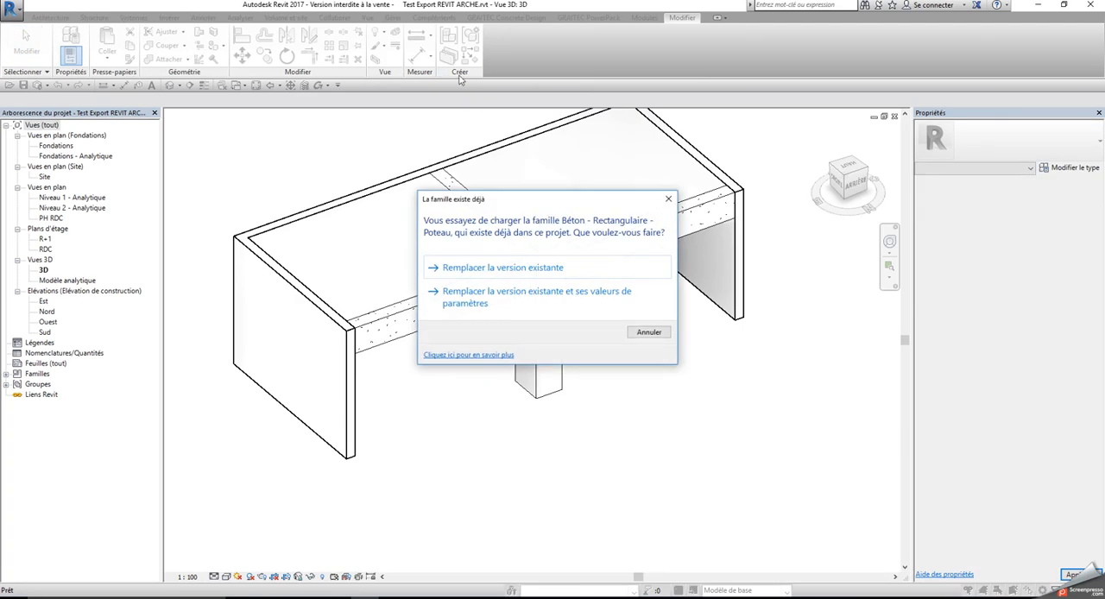
pyautogui.click(499, 292)
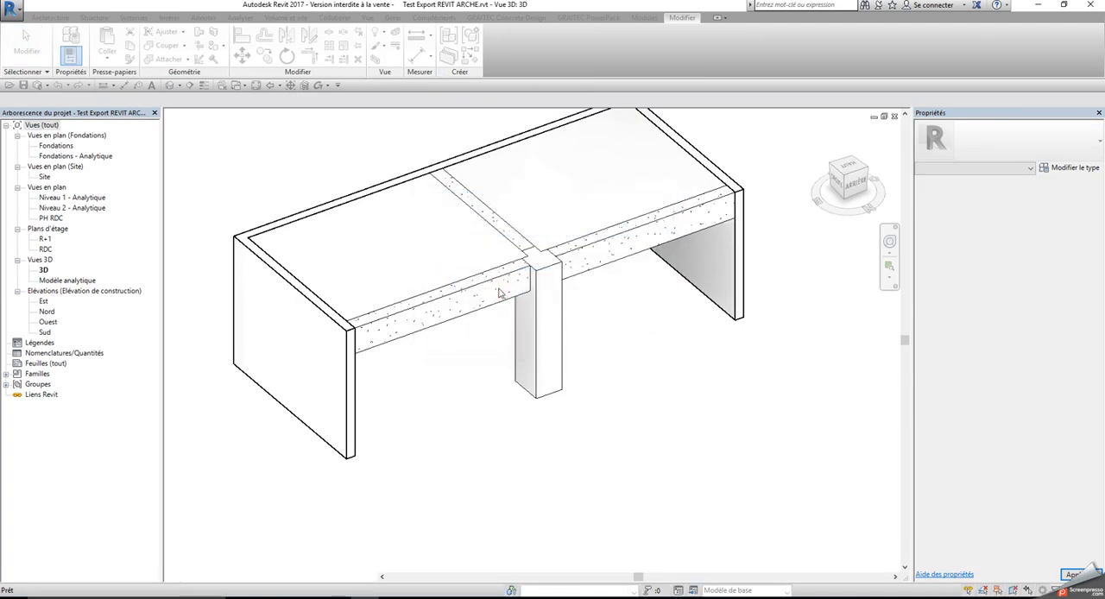
# Set the concrete column's b and h dimensions to 0.5 each in its instance properties
pyautogui.click(561, 318)
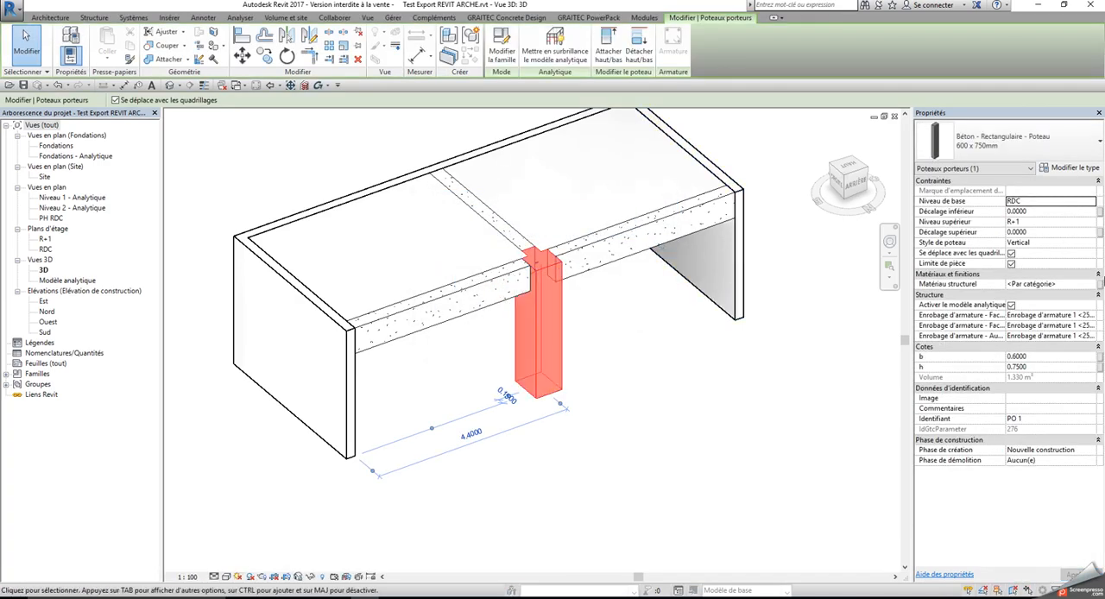
pyautogui.click(1047, 357)
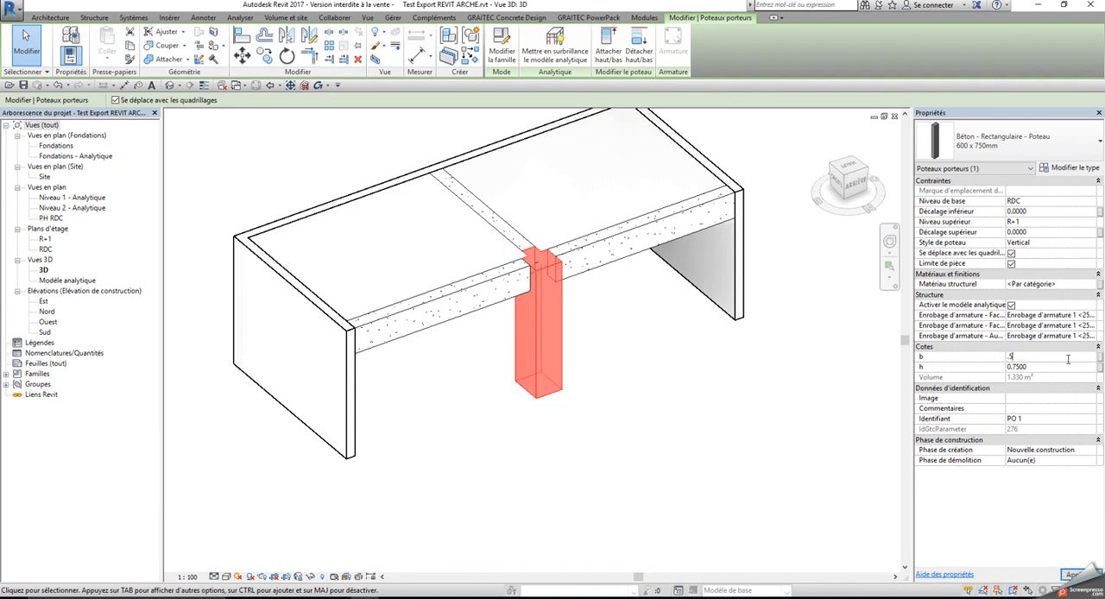
pyautogui.moveTo(1047, 367); pyautogui.dragTo(998, 371)
pyautogui.press('Return')
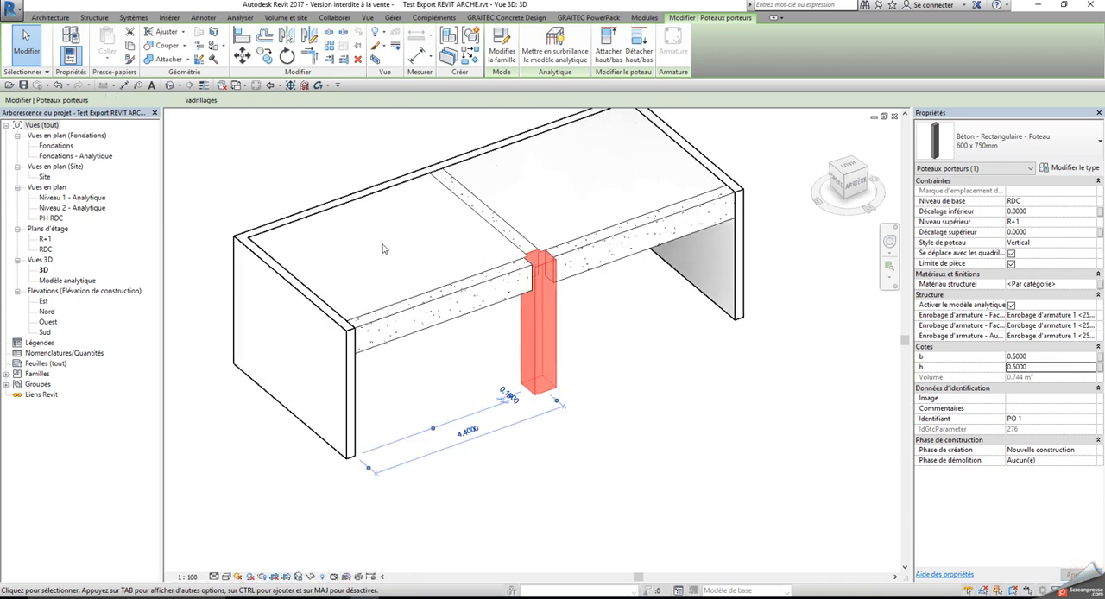
# Export only the selected column with GRAITEC BIM Connect and clear the selection
pyautogui.scroll(3, 553, 250)
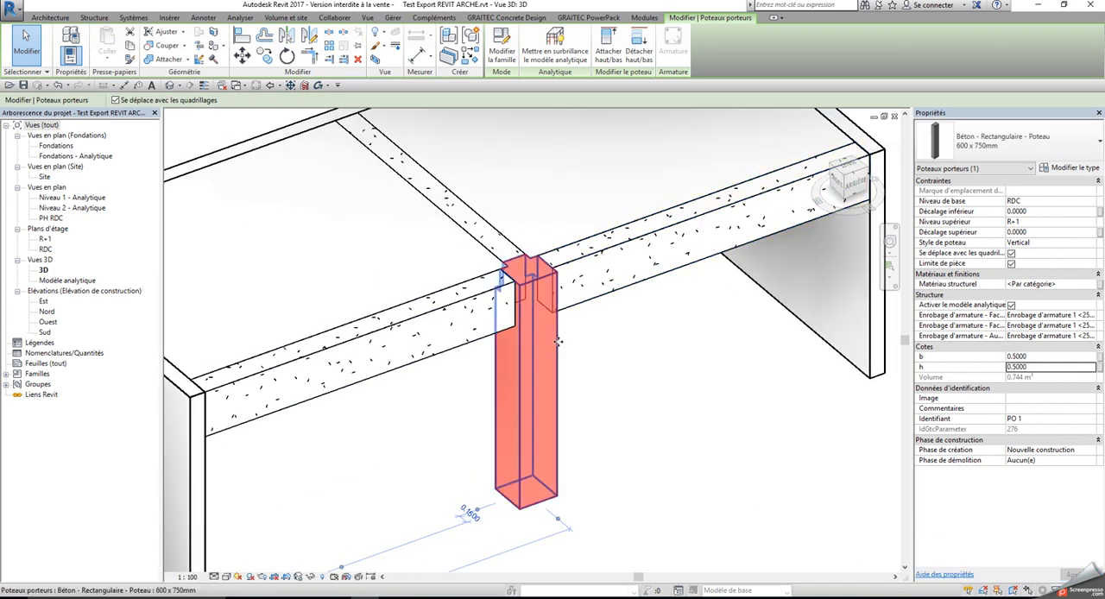
pyautogui.click(588, 17)
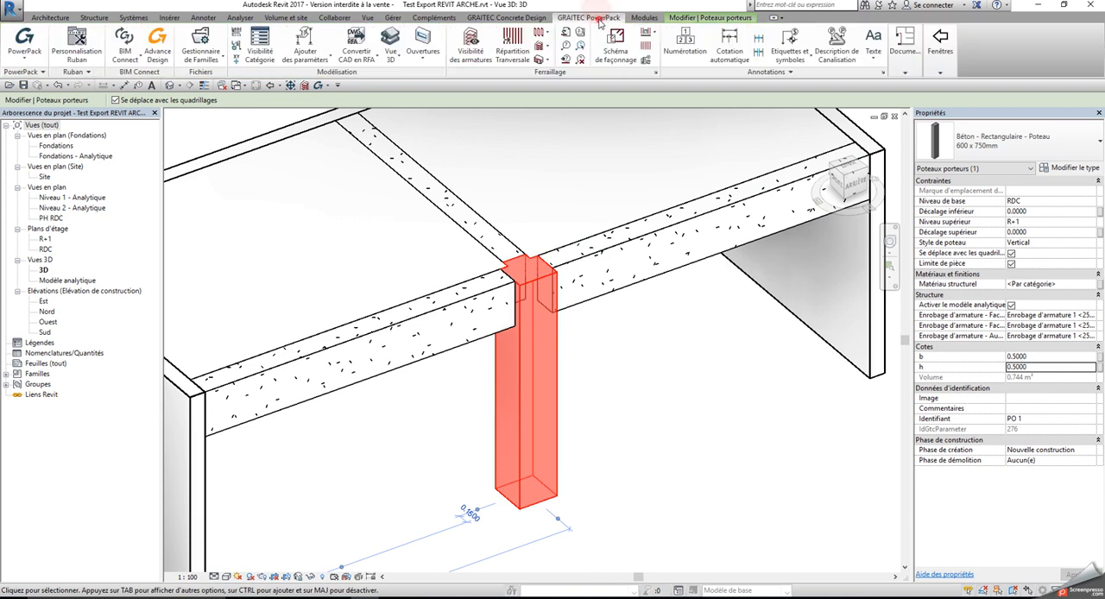
pyautogui.click(128, 50)
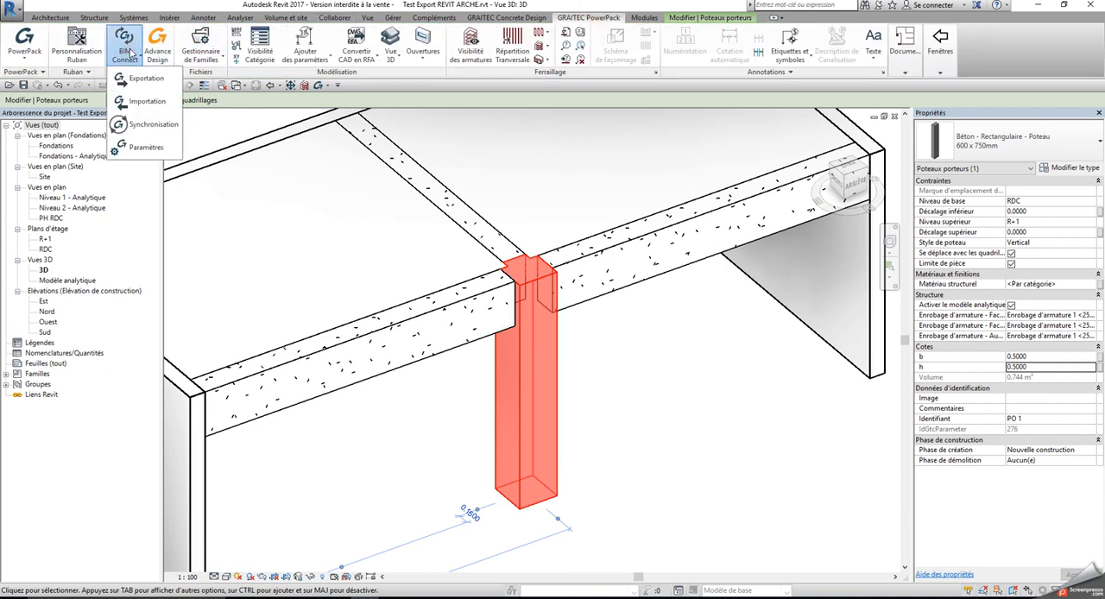
pyautogui.click(141, 80)
pyautogui.click(280, 221)
pyautogui.click(243, 237)
pyautogui.click(227, 244)
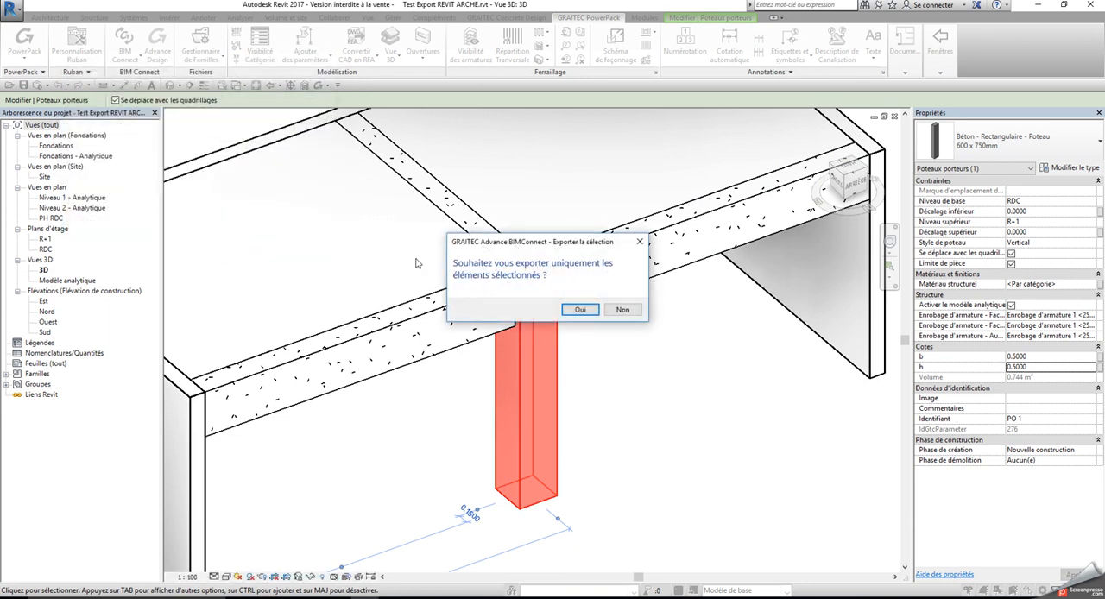
pyautogui.click(583, 317)
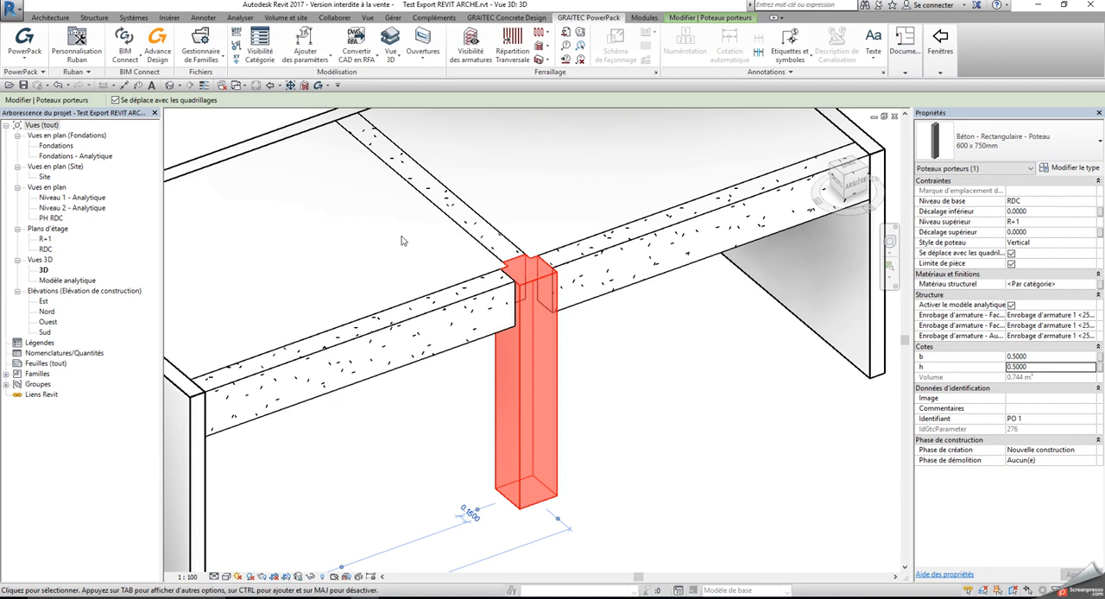
pyautogui.press('Escape')
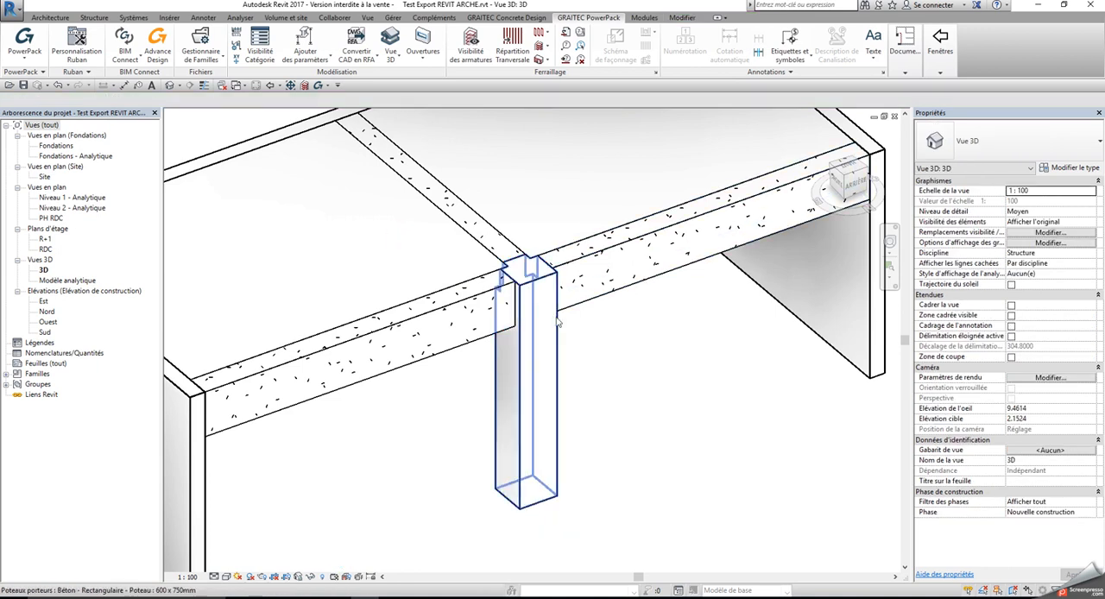
# In the BIM Connect concrete section mapping, assign Béton - Rectangulaire - Poteau.rfa from the Temp folder to the rectangular column
pyautogui.scroll(-4, 557, 321)
pyautogui.scroll(2, 411, 240)
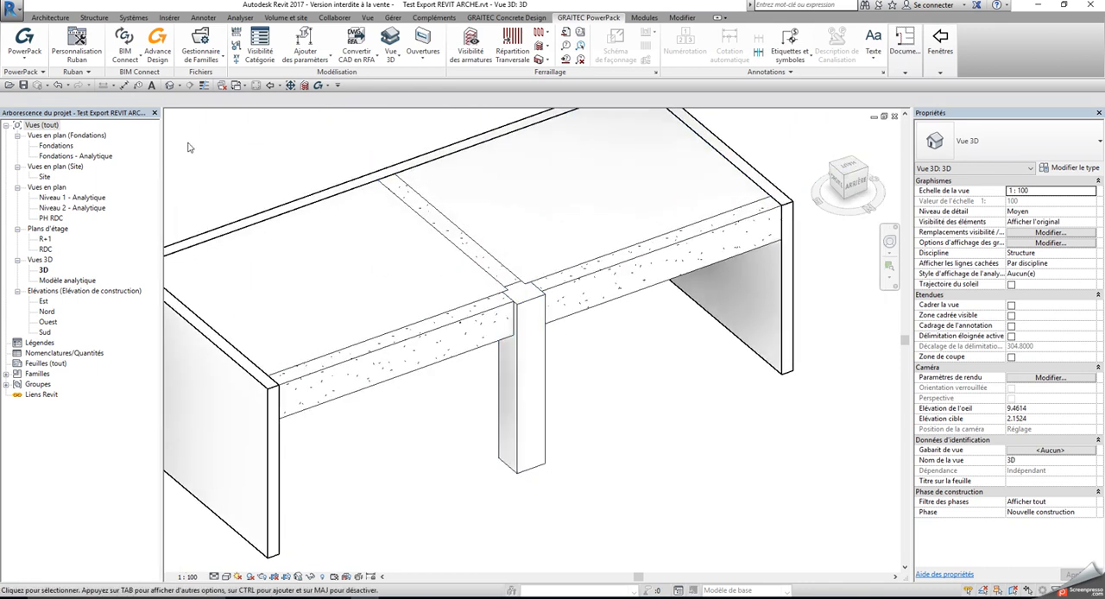
pyautogui.click(125, 45)
pyautogui.click(144, 145)
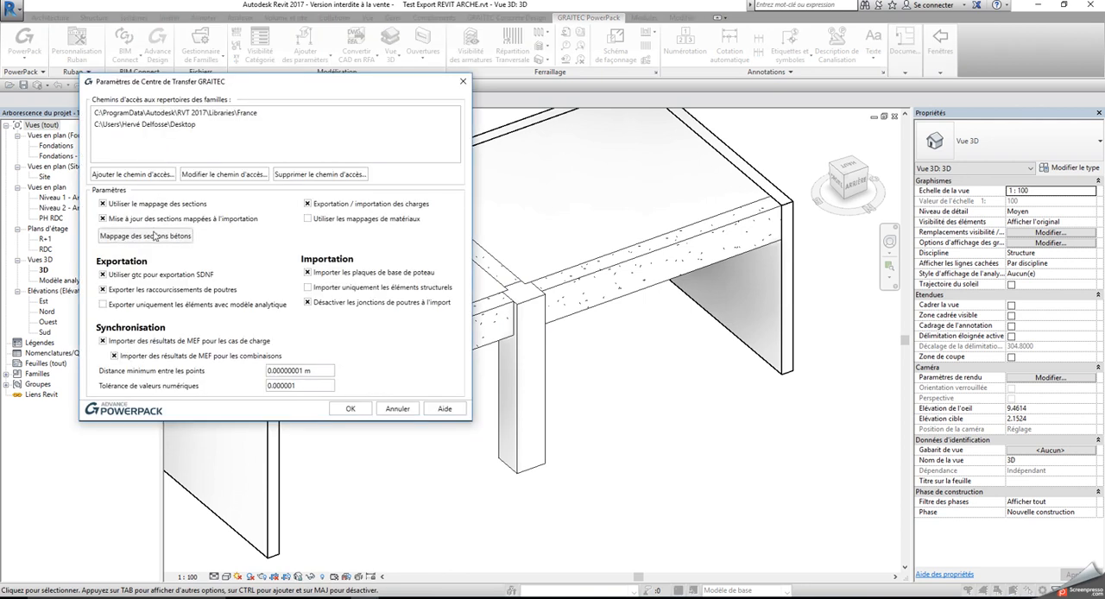
pyautogui.click(155, 237)
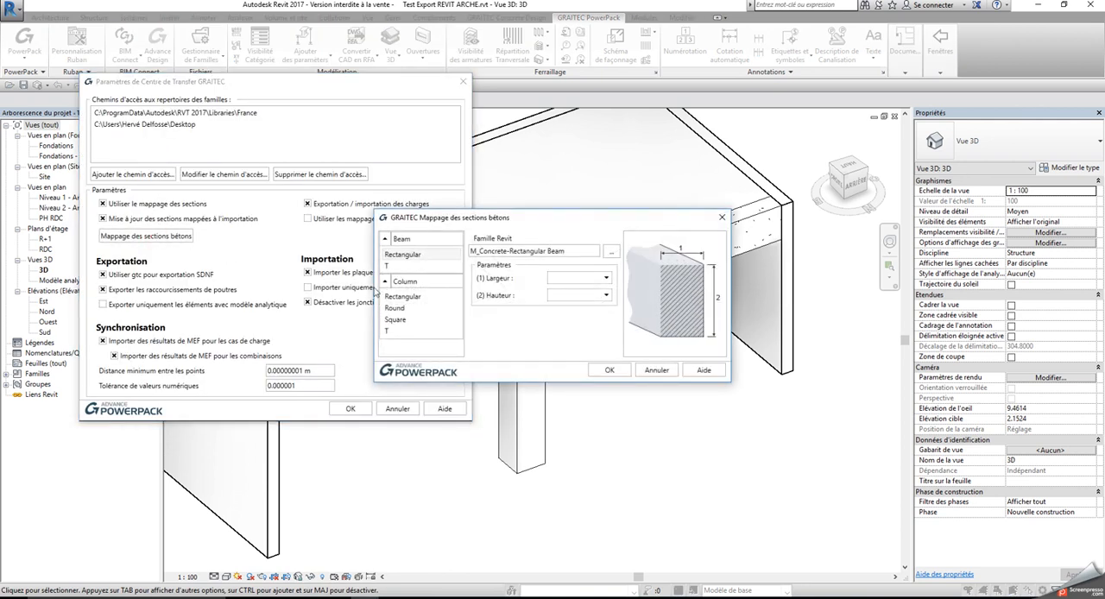
pyautogui.click(402, 296)
pyautogui.click(610, 252)
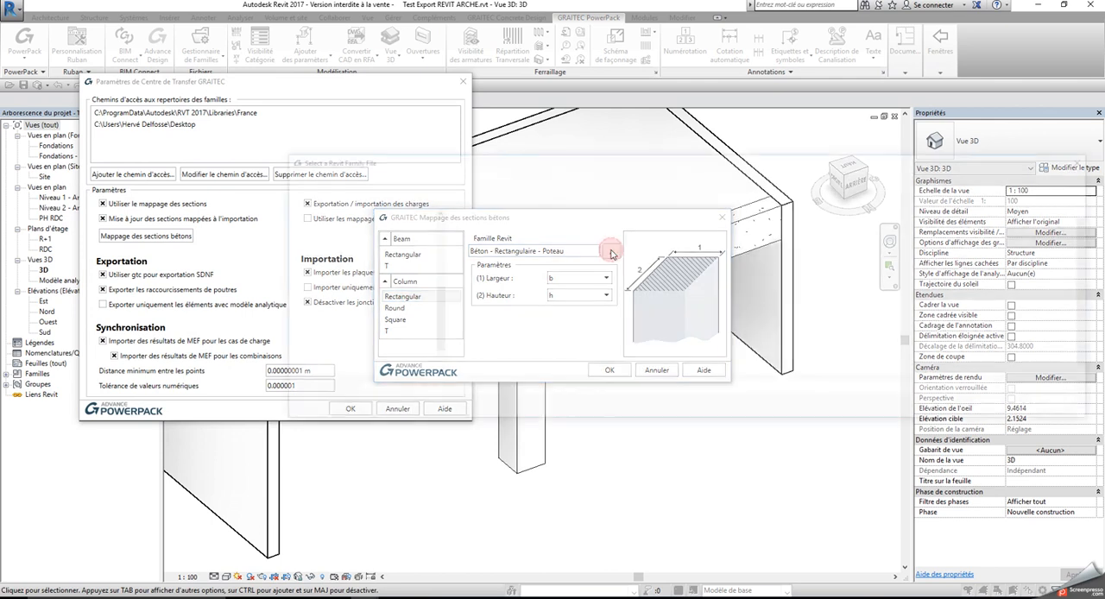
pyautogui.click(312, 247)
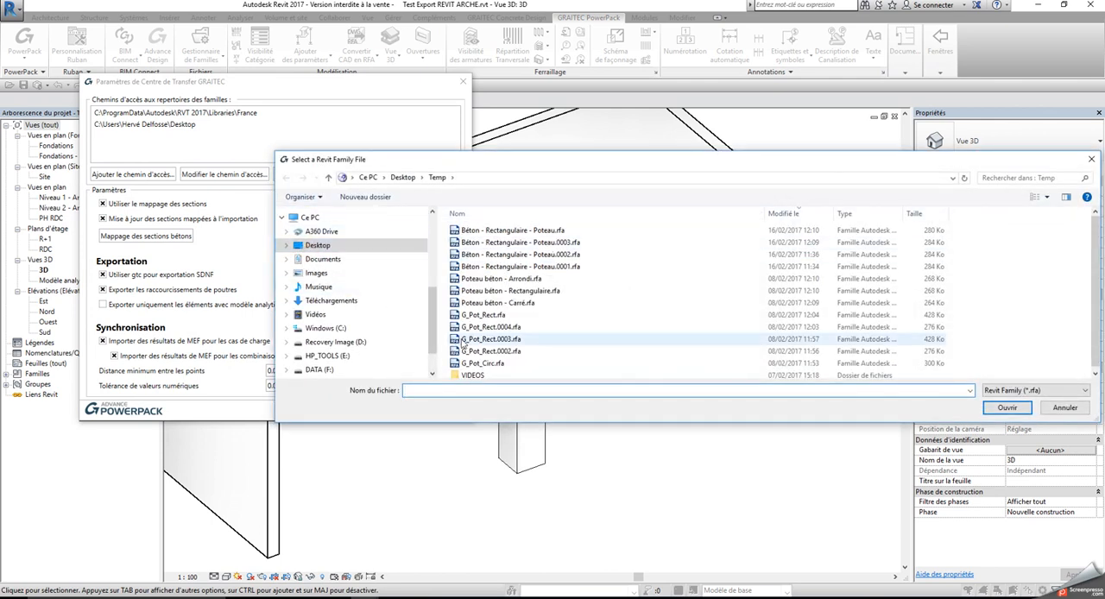
pyautogui.click(523, 231)
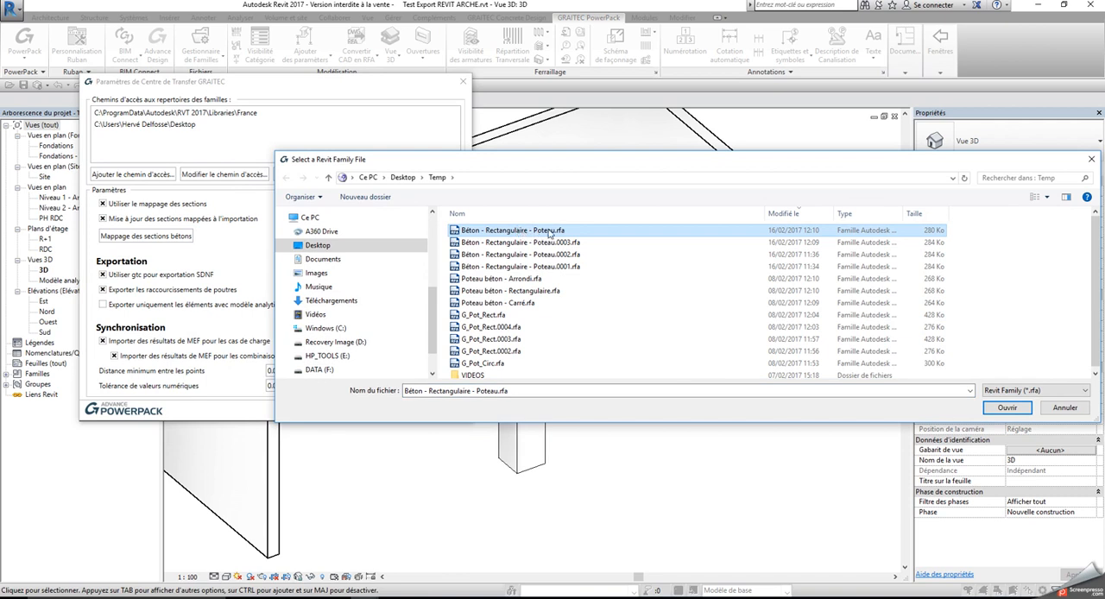
pyautogui.click(1007, 407)
# Map the rectangular column's Largeur to b and Hauteur to h, and validate the mapping and transfer settings
pyautogui.click(429, 297)
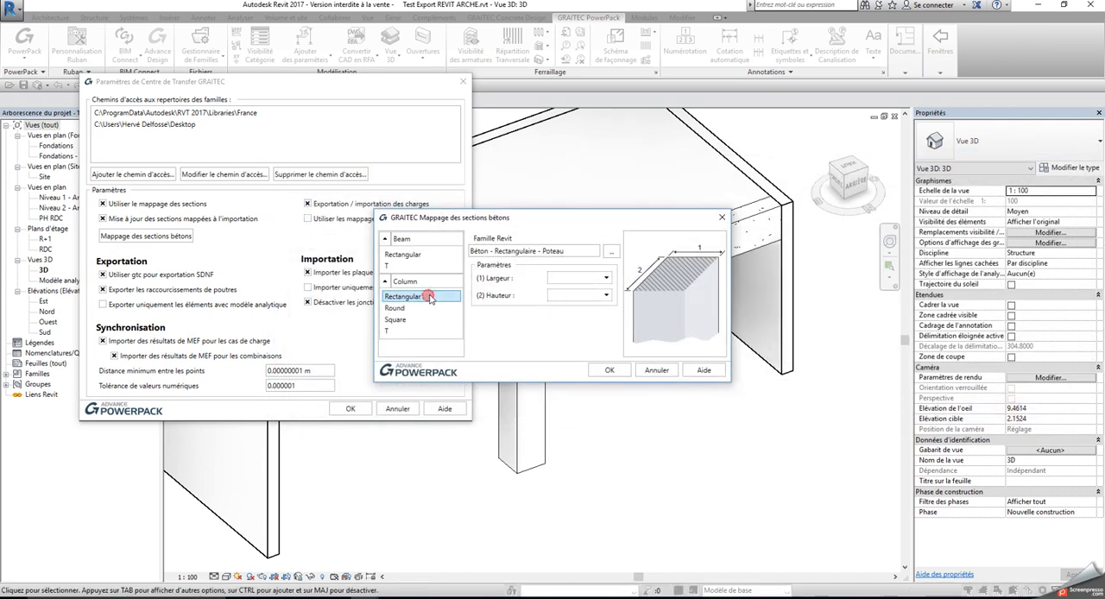
pyautogui.click(604, 278)
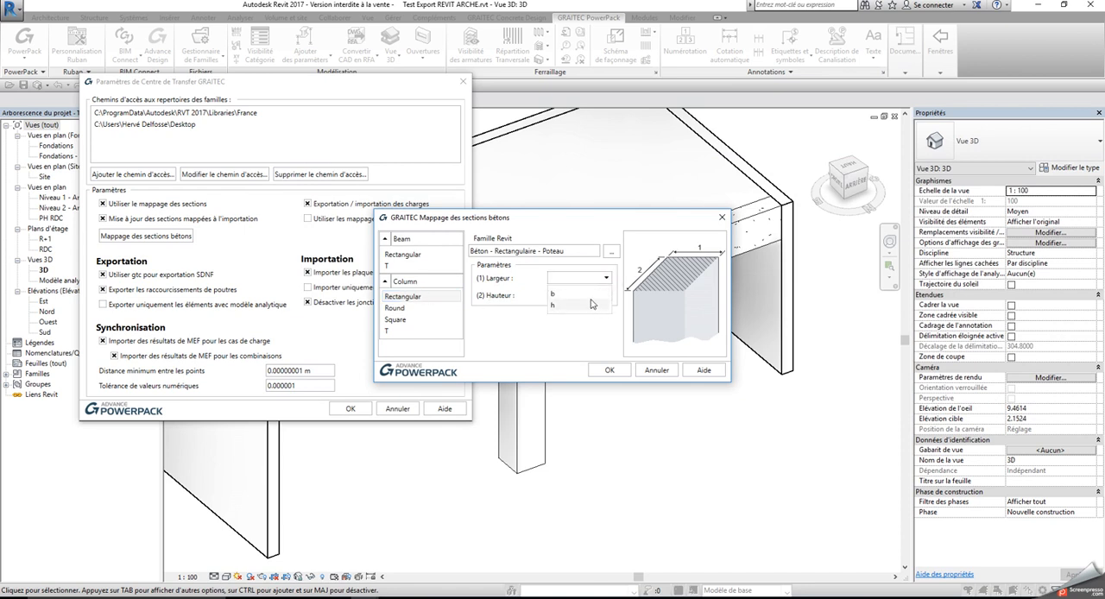
pyautogui.click(590, 294)
pyautogui.click(596, 296)
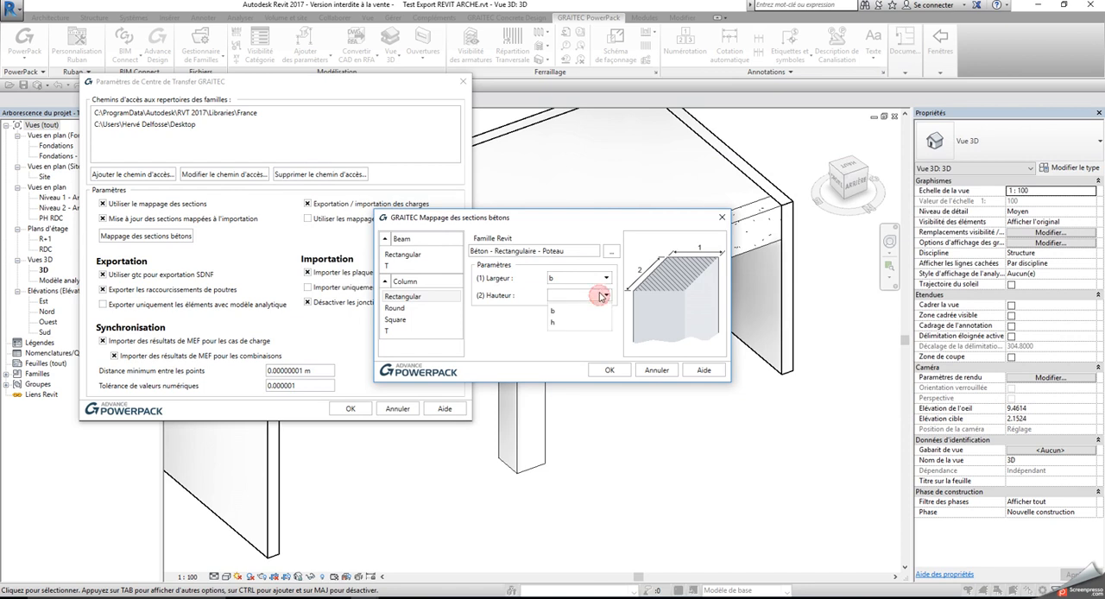
pyautogui.click(553, 322)
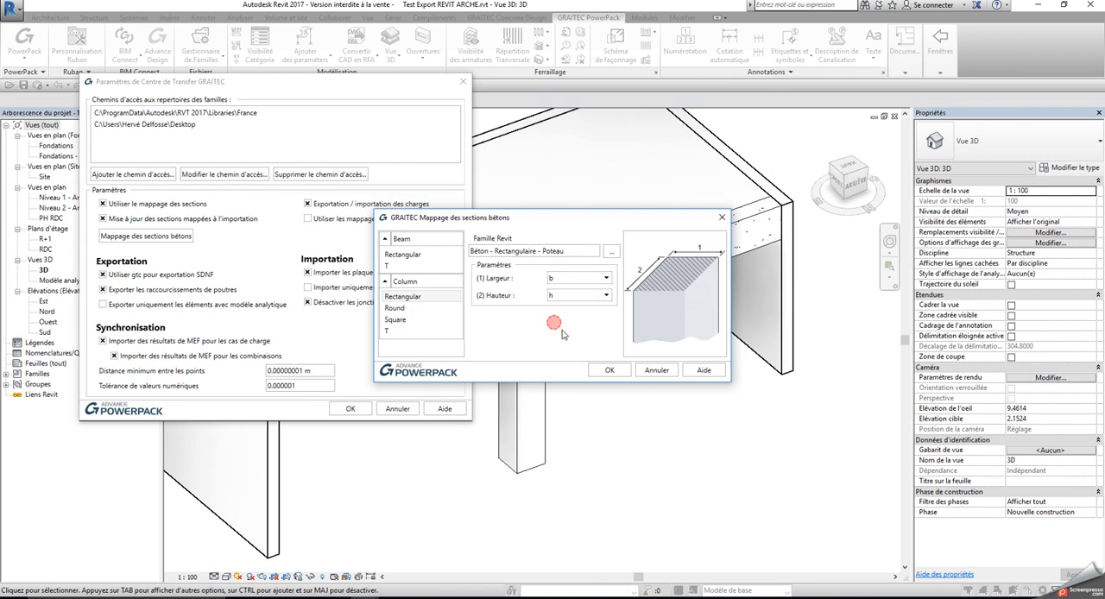
pyautogui.click(611, 370)
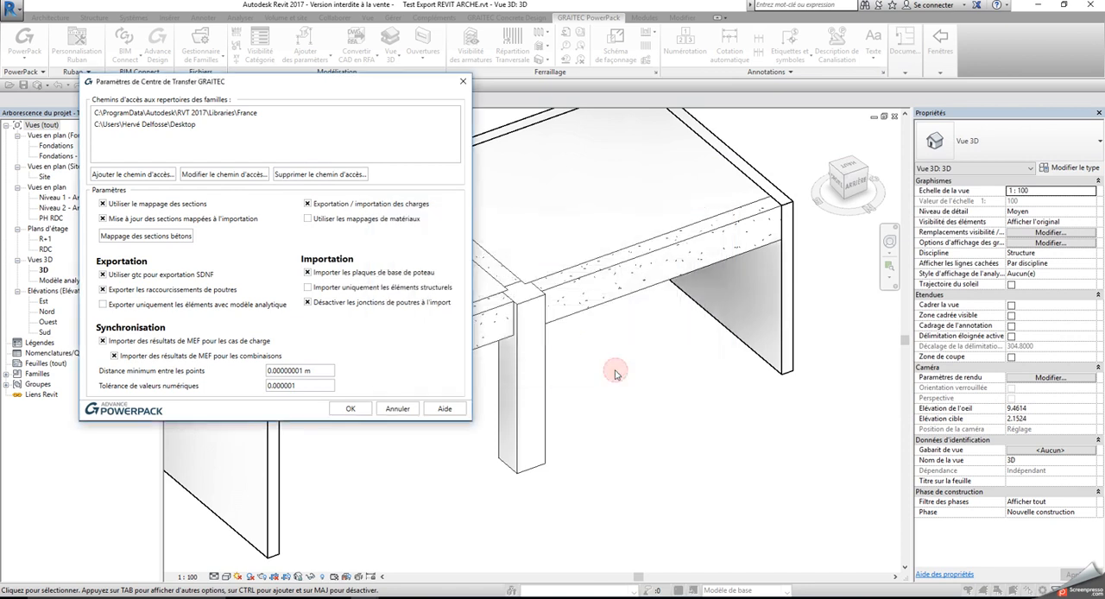
pyautogui.click(353, 409)
# Export the model in GRAITEC BIM format with the France library and automatic start of Arche
pyautogui.click(125, 50)
pyautogui.click(140, 78)
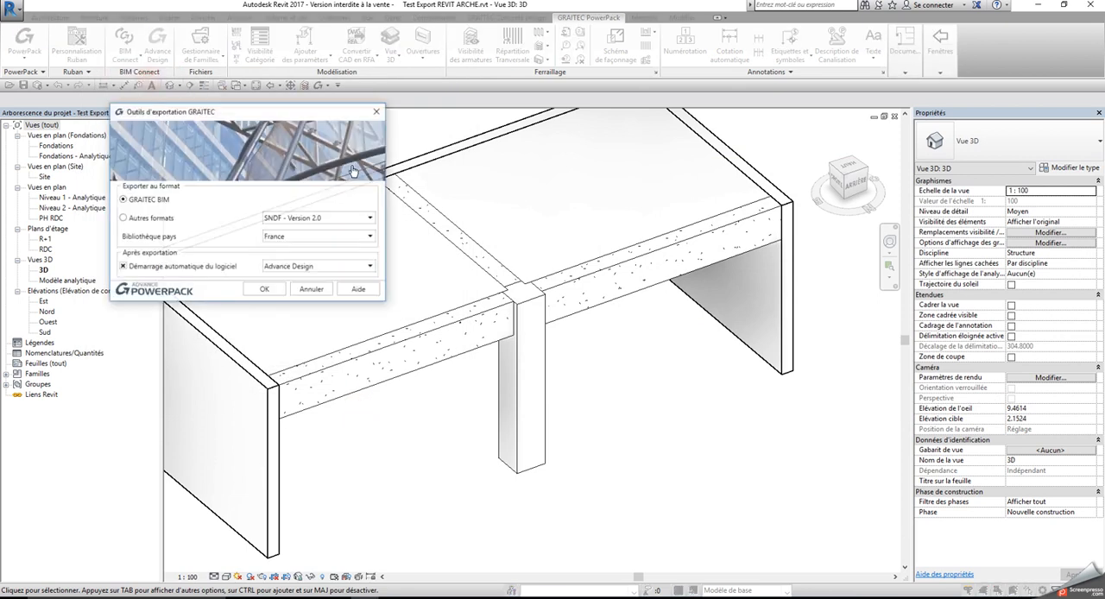
pyautogui.click(344, 271)
pyautogui.click(302, 299)
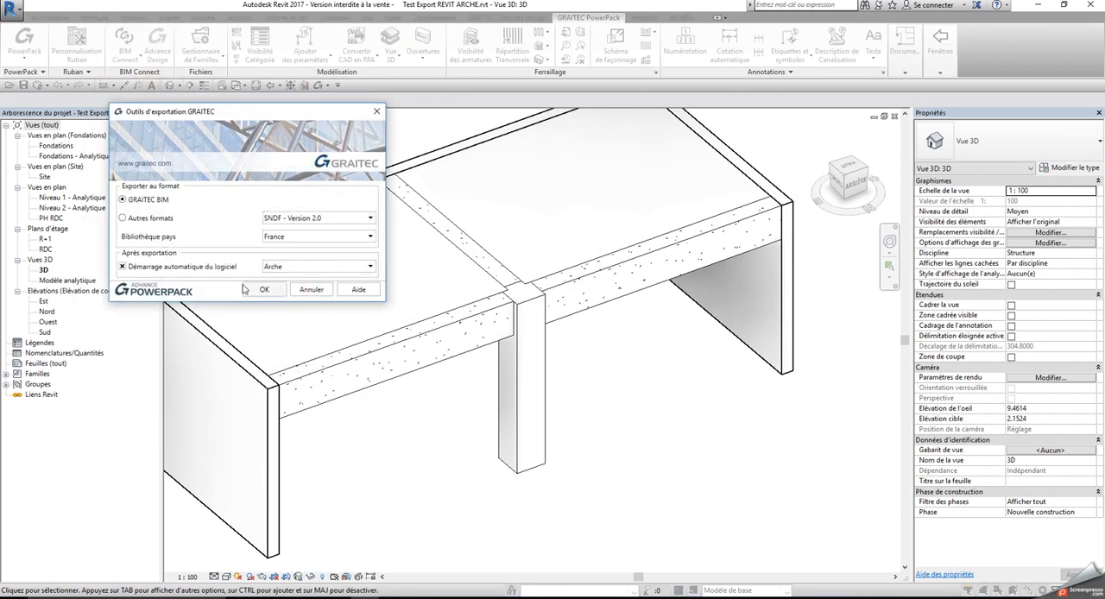
pyautogui.click(262, 290)
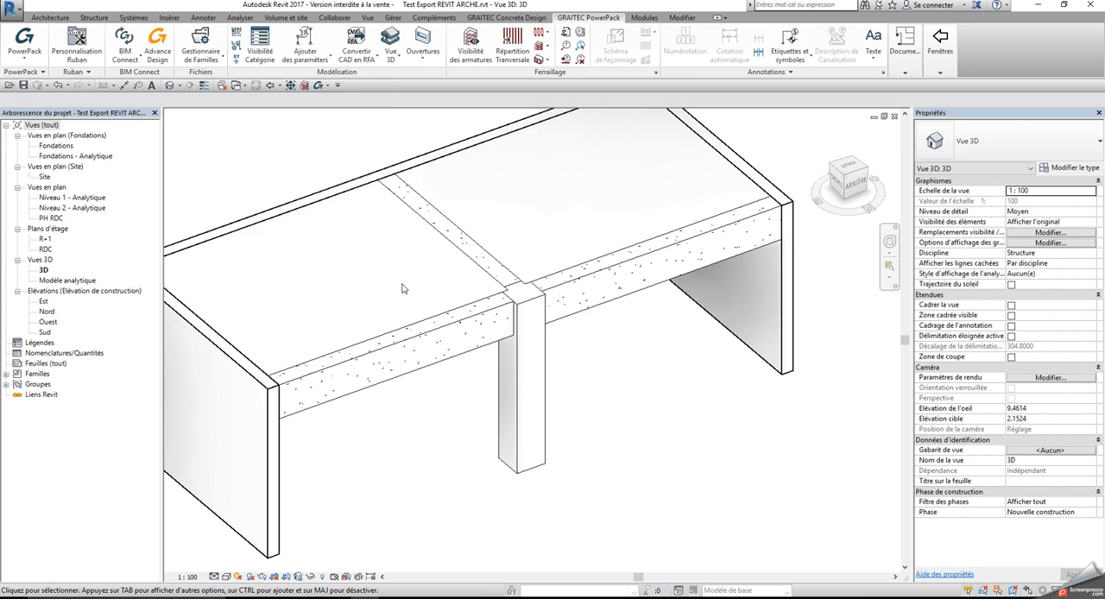
# Open the column's family for editing and change the b parameter to a type parameter (Type)
pyautogui.click(521, 380)
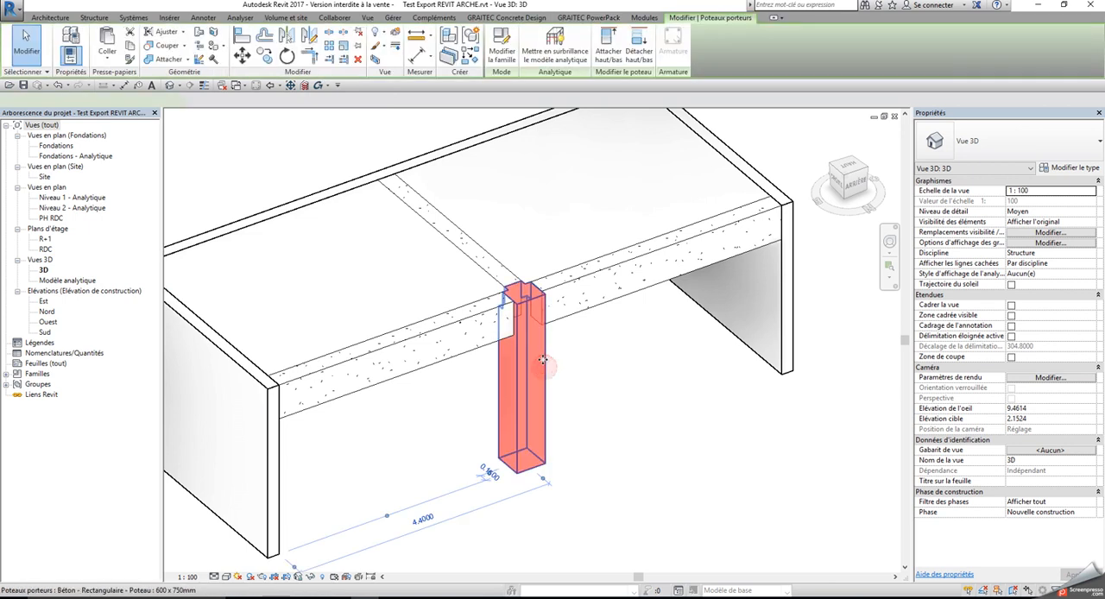
pyautogui.click(504, 56)
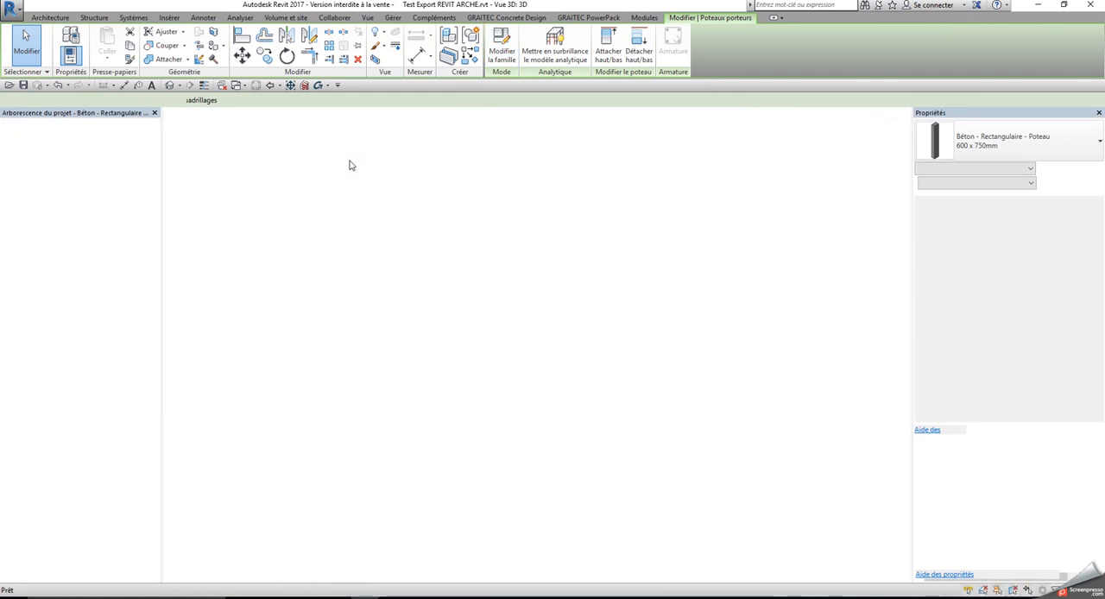
pyautogui.click(87, 57)
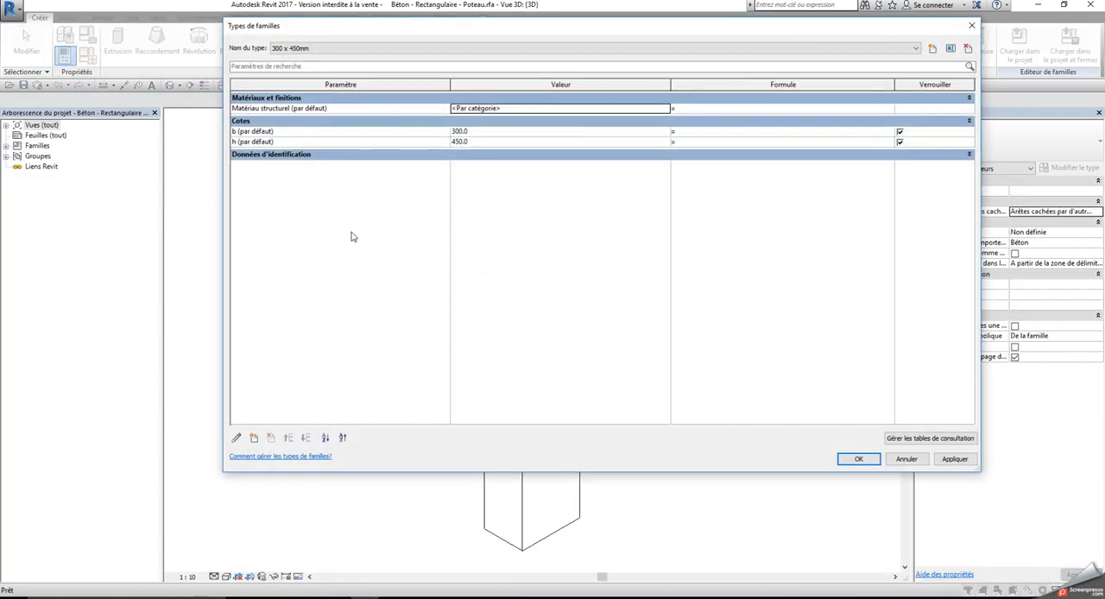
pyautogui.click(281, 131)
pyautogui.click(237, 436)
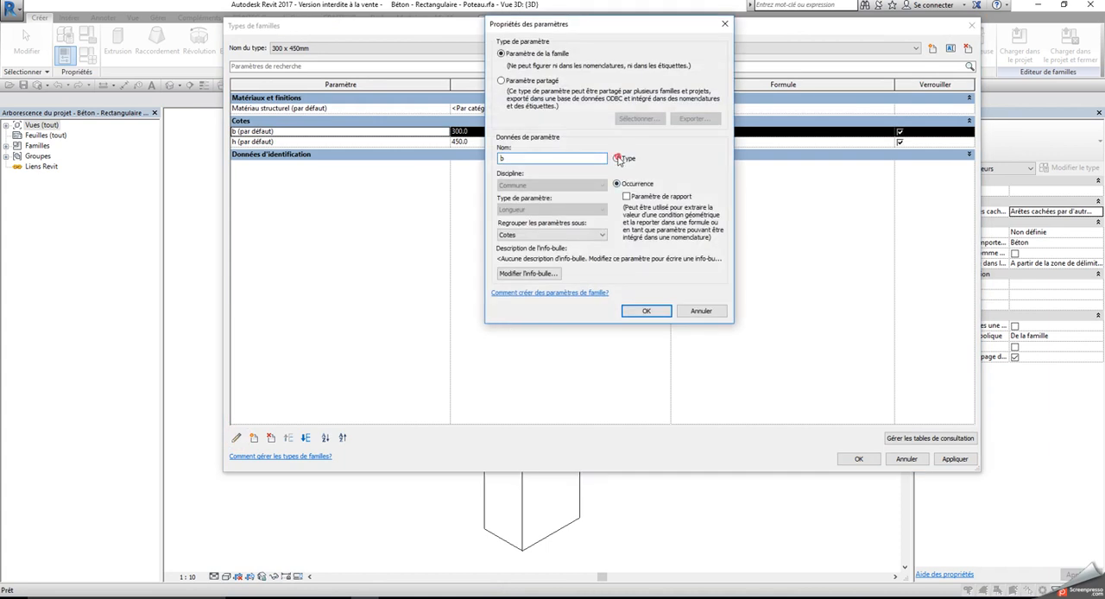
pyautogui.click(617, 159)
pyautogui.click(642, 311)
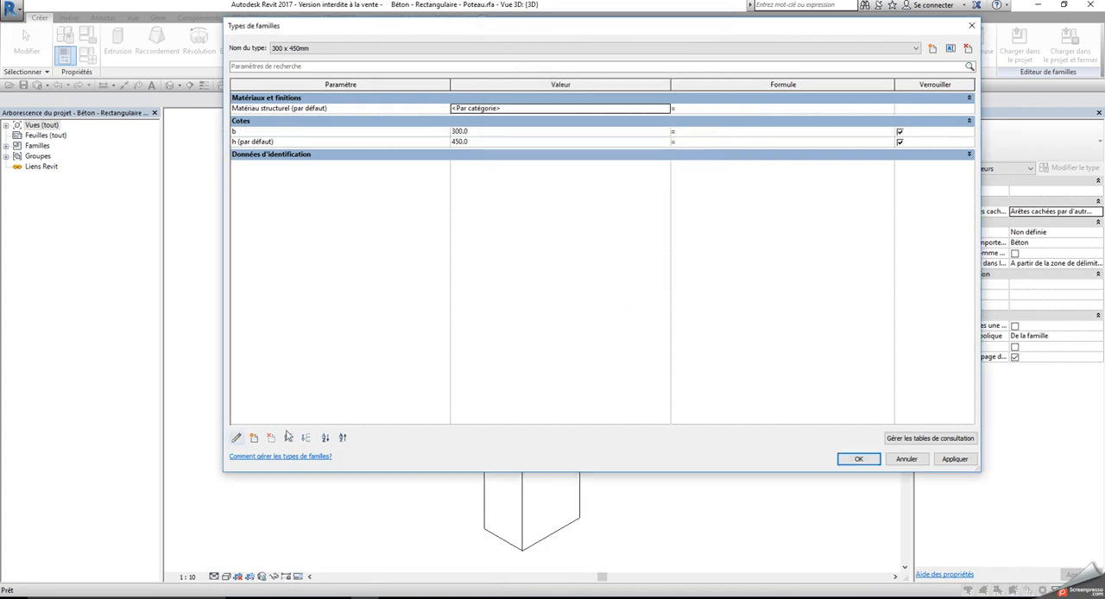
# Change the family's h parameter to a type parameter (Type) and validate the family types
pyautogui.click(266, 142)
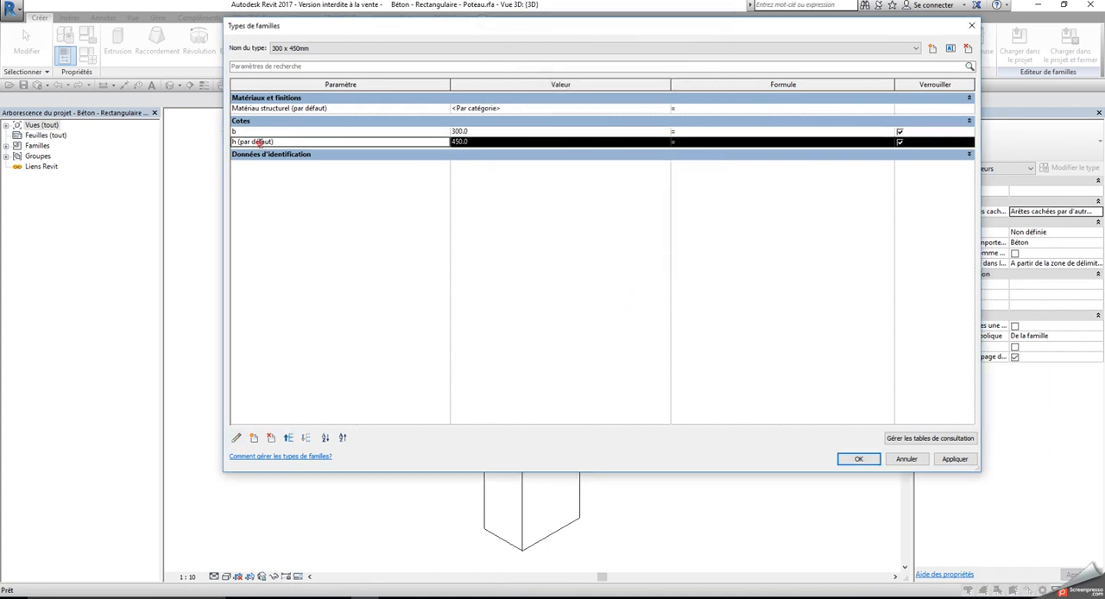
pyautogui.click(236, 438)
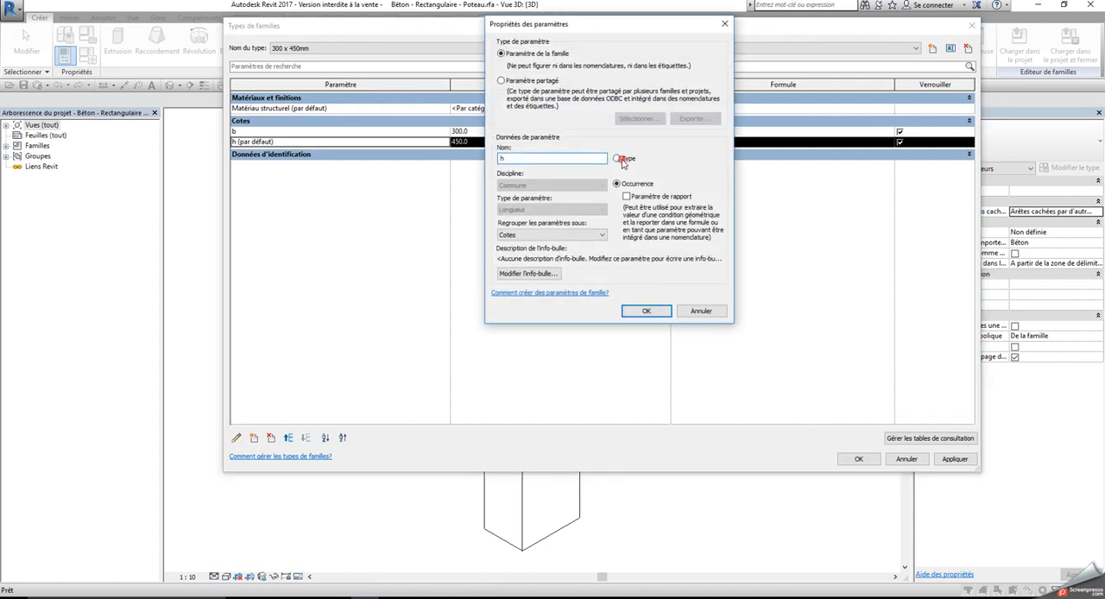
pyautogui.click(623, 161)
pyautogui.click(646, 311)
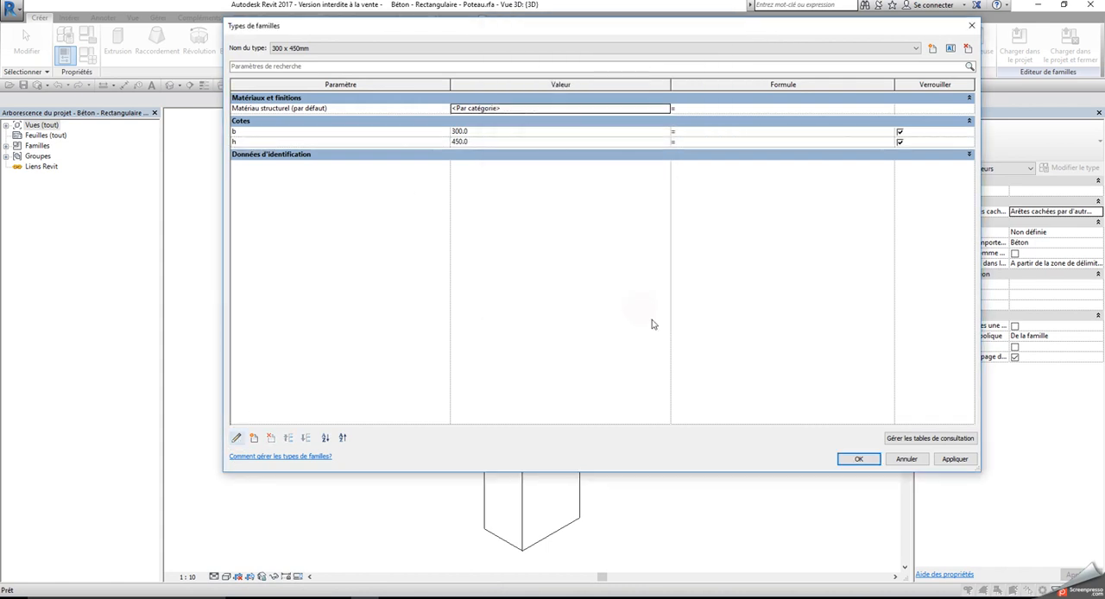
pyautogui.click(853, 458)
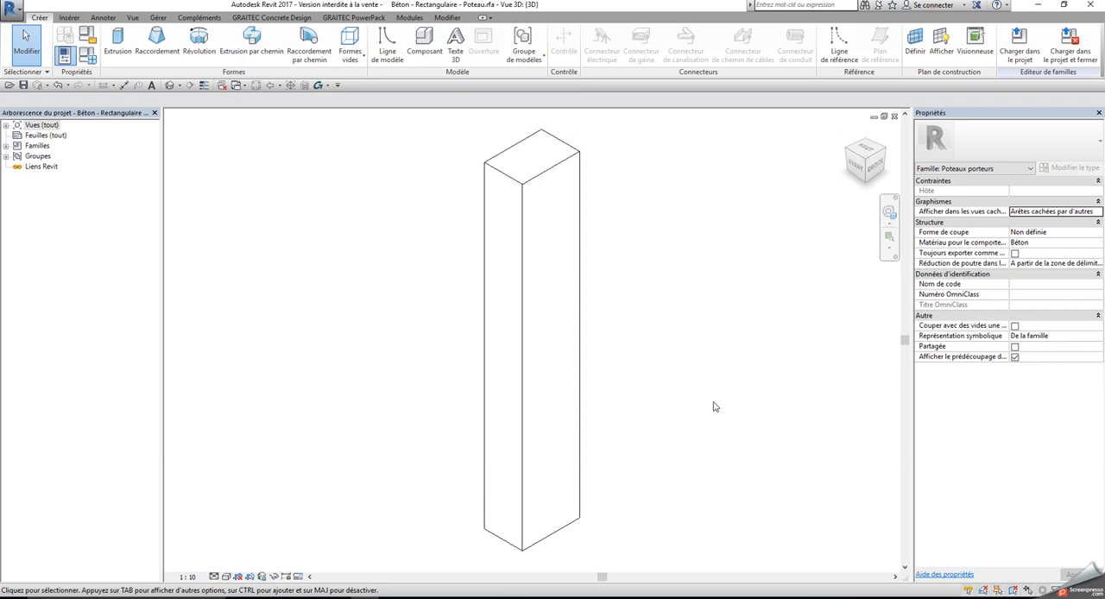
# Save the column family over the existing file and load it into the project, replacing the existing version and its parameter values
pyautogui.click(23, 86)
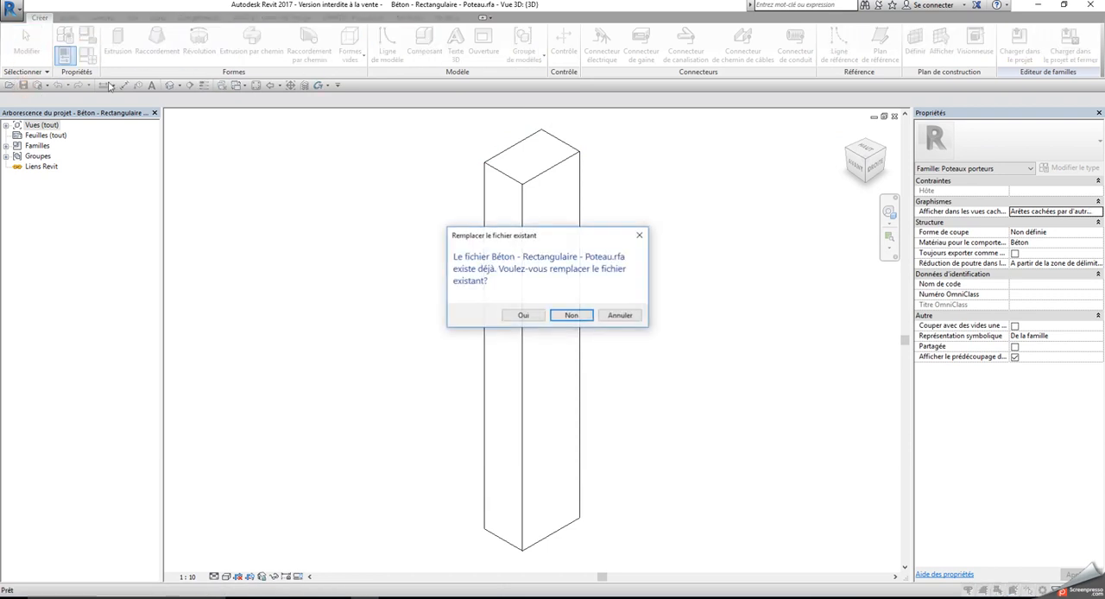
pyautogui.click(523, 315)
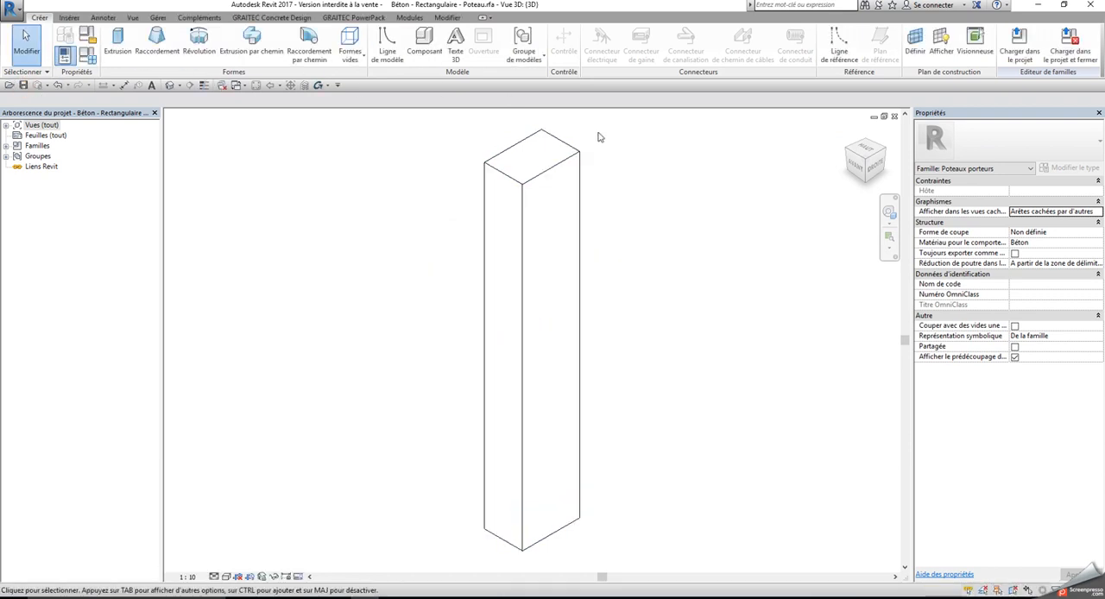
pyautogui.click(1019, 43)
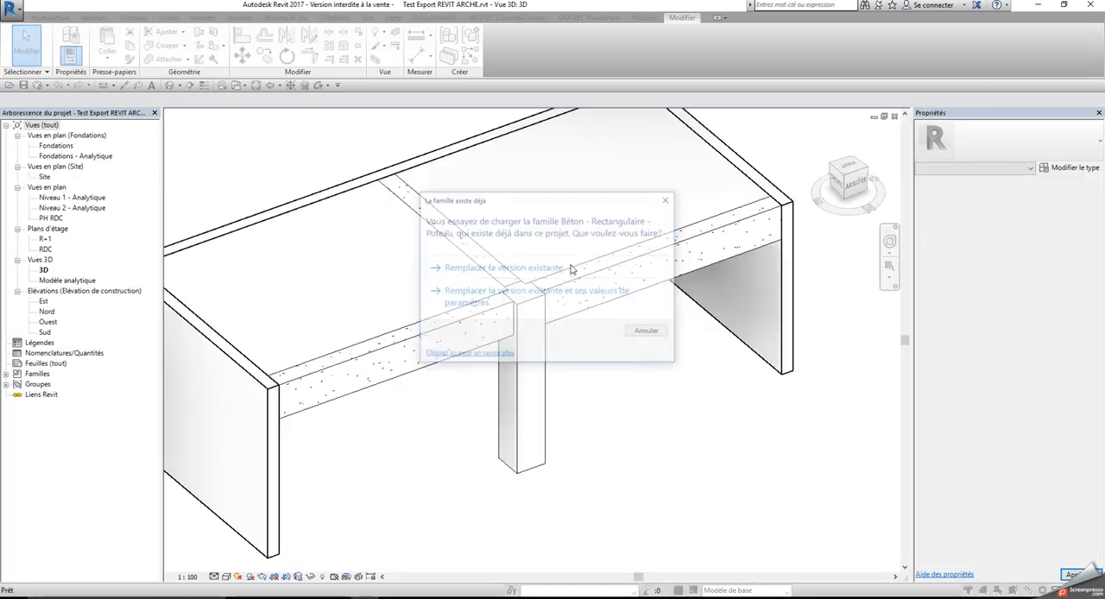
pyautogui.click(560, 309)
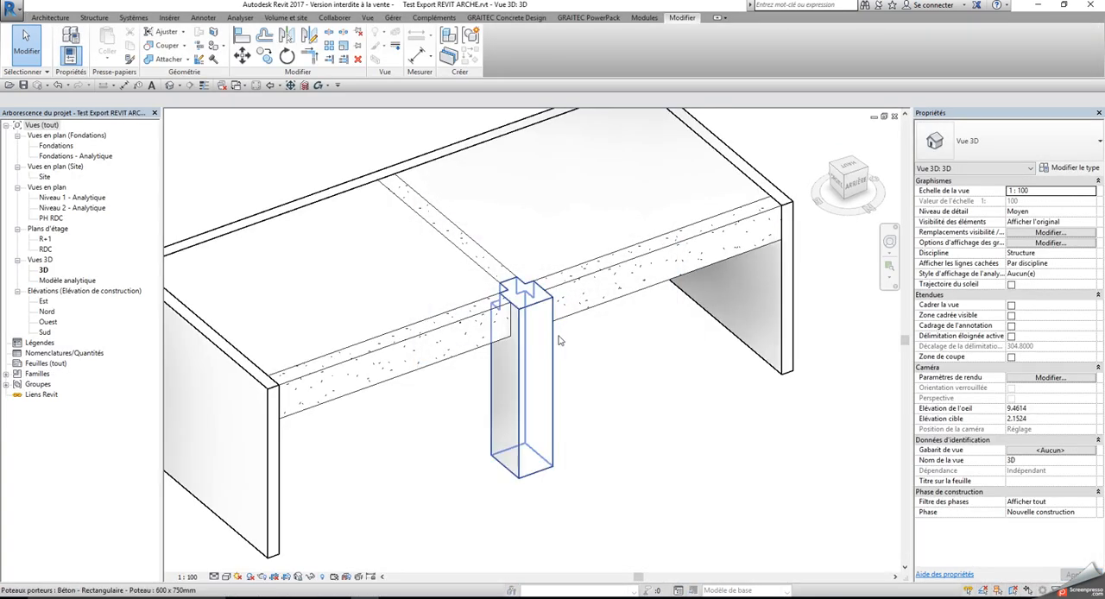
# Change the central concrete column's type to 450 x 600mm
pyautogui.click(560, 338)
pyautogui.click(1006, 144)
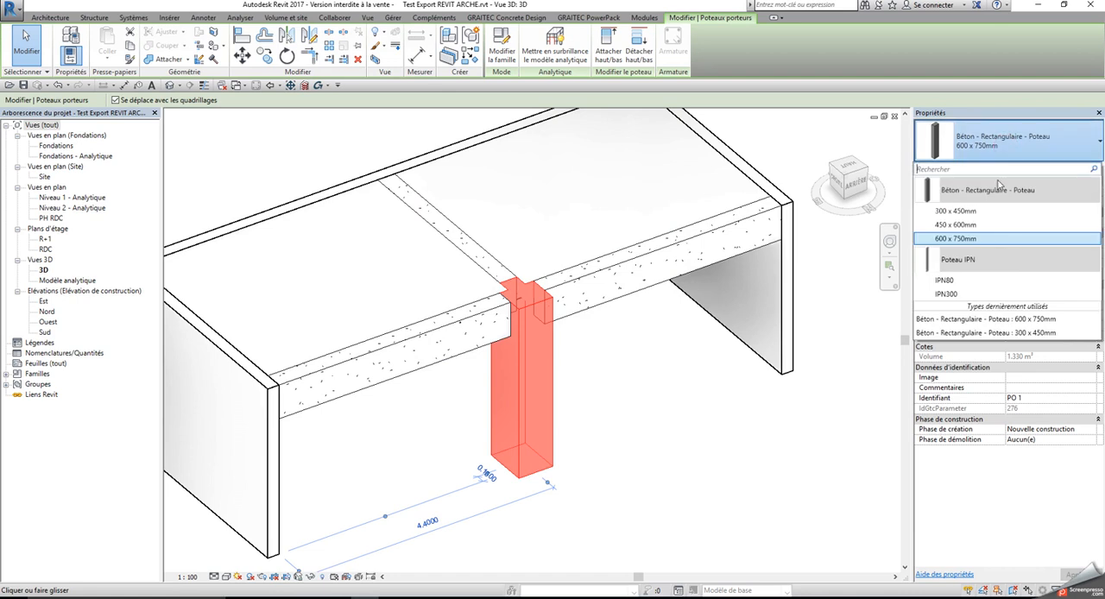
pyautogui.click(965, 225)
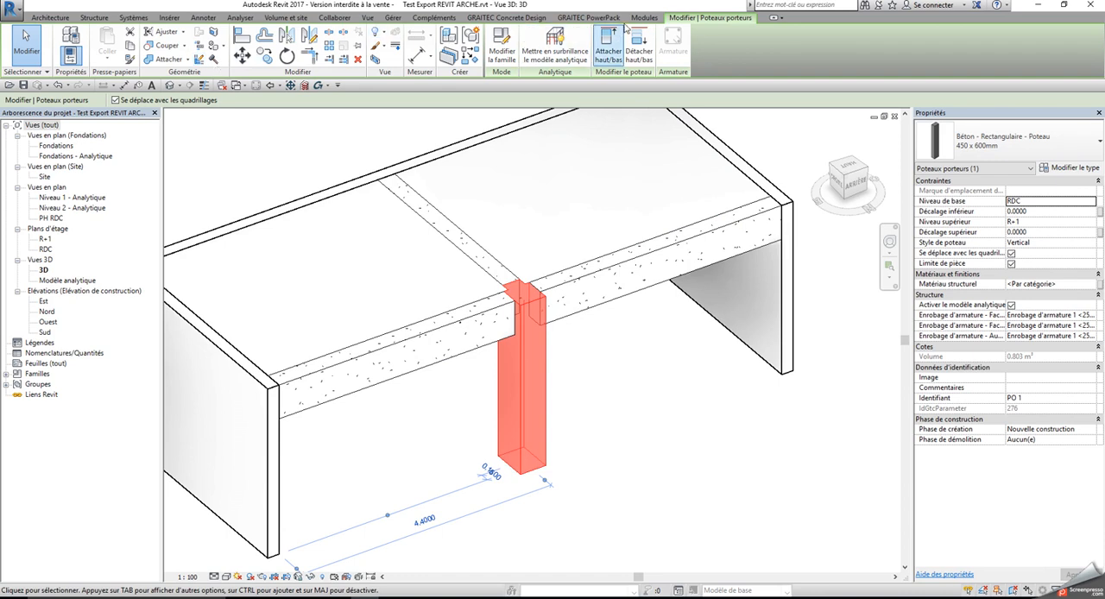
# Export only the selected column in GRAITEC BIM format with the France library and automatic start of Arche, without a report
pyautogui.click(589, 17)
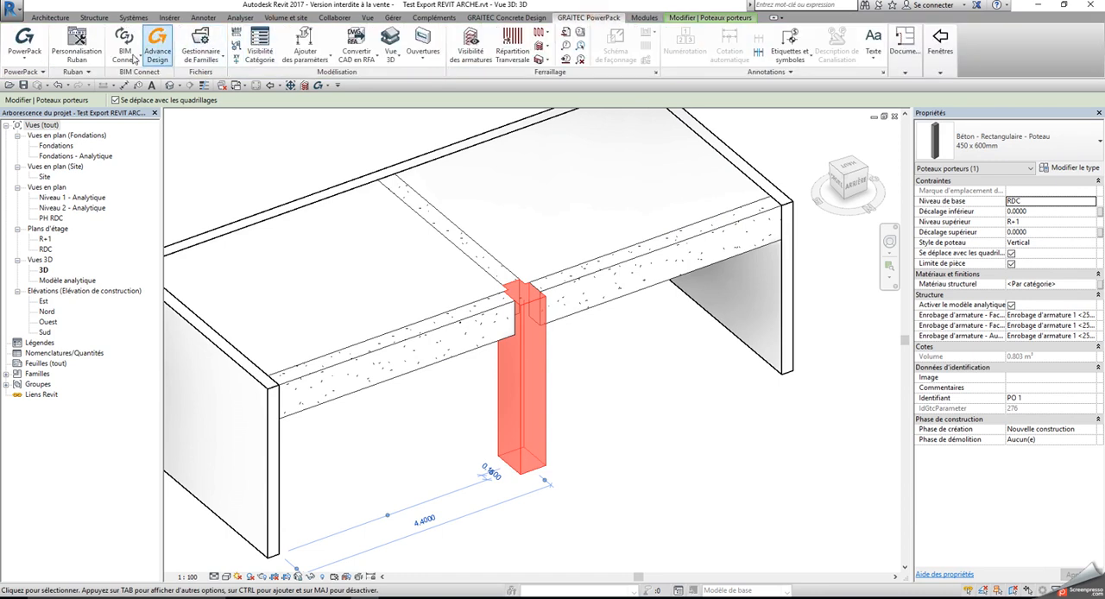
pyautogui.click(130, 59)
pyautogui.click(143, 77)
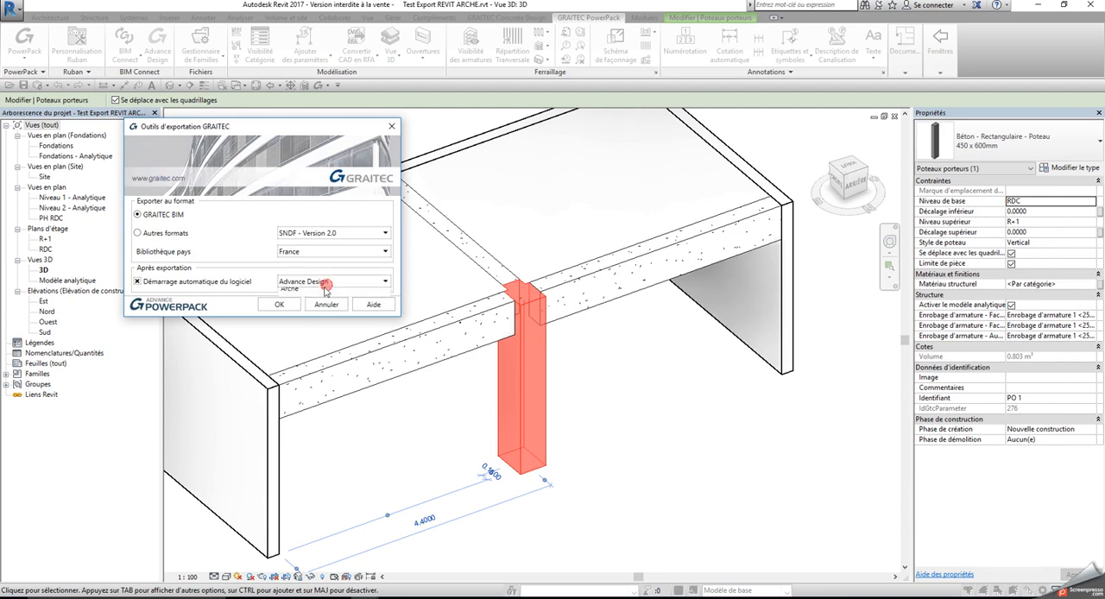
pyautogui.click(283, 304)
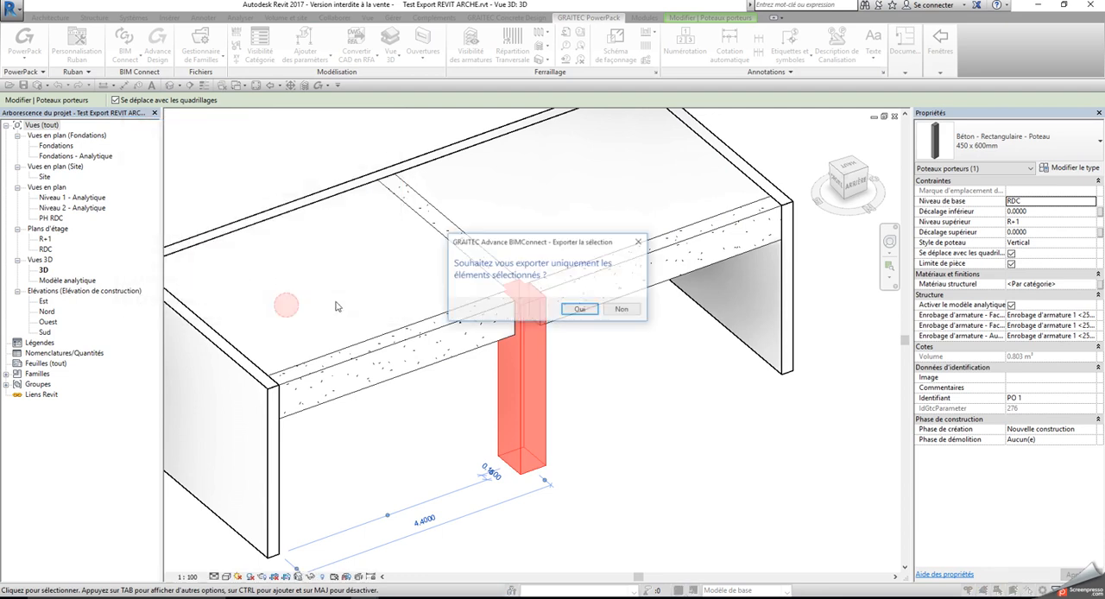
pyautogui.click(576, 310)
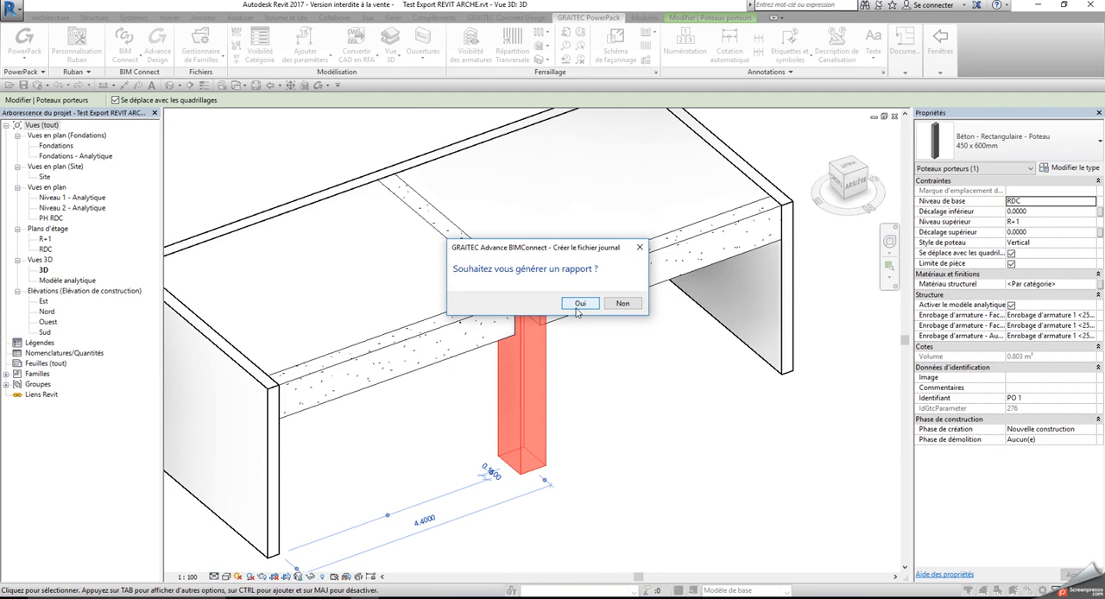
pyautogui.click(623, 304)
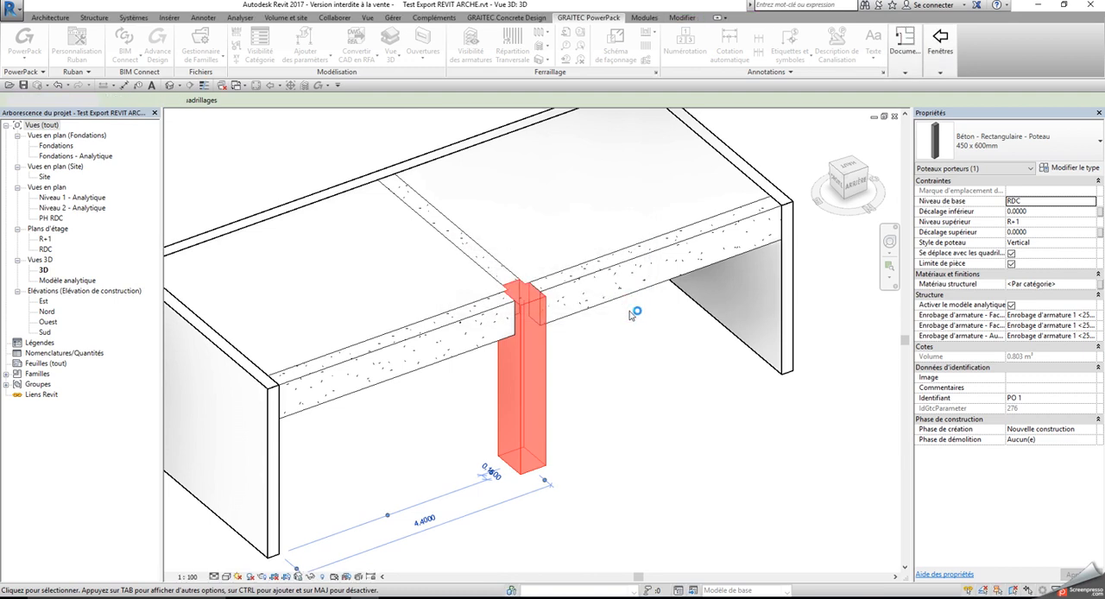
pyautogui.click(565, 316)
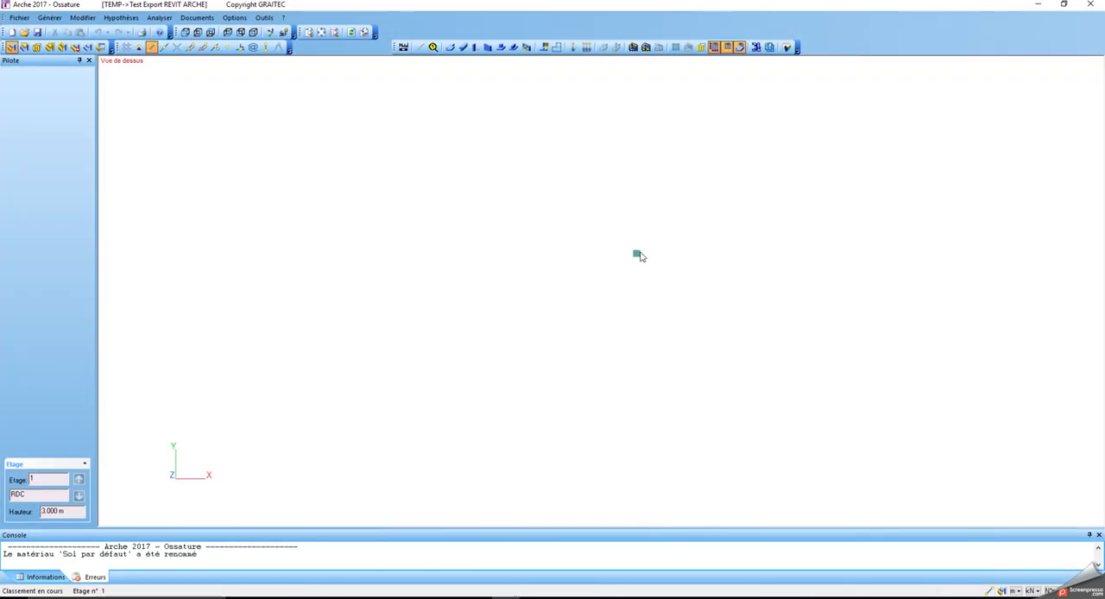
# Select the exported column in Arche Ossature to check its section dimensions, and close Arche
pyautogui.click(639, 251)
pyautogui.moveTo(639, 251); pyautogui.dragTo(558, 270, button='middle')
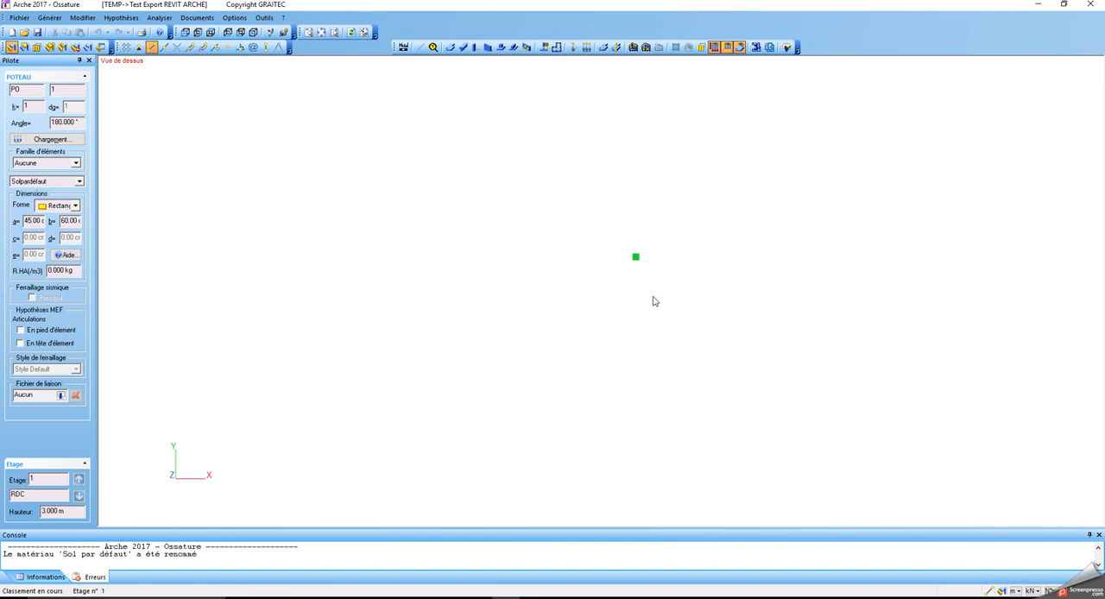
pyautogui.click(637, 262)
pyautogui.press('ctrl')
pyautogui.press('ctrl')
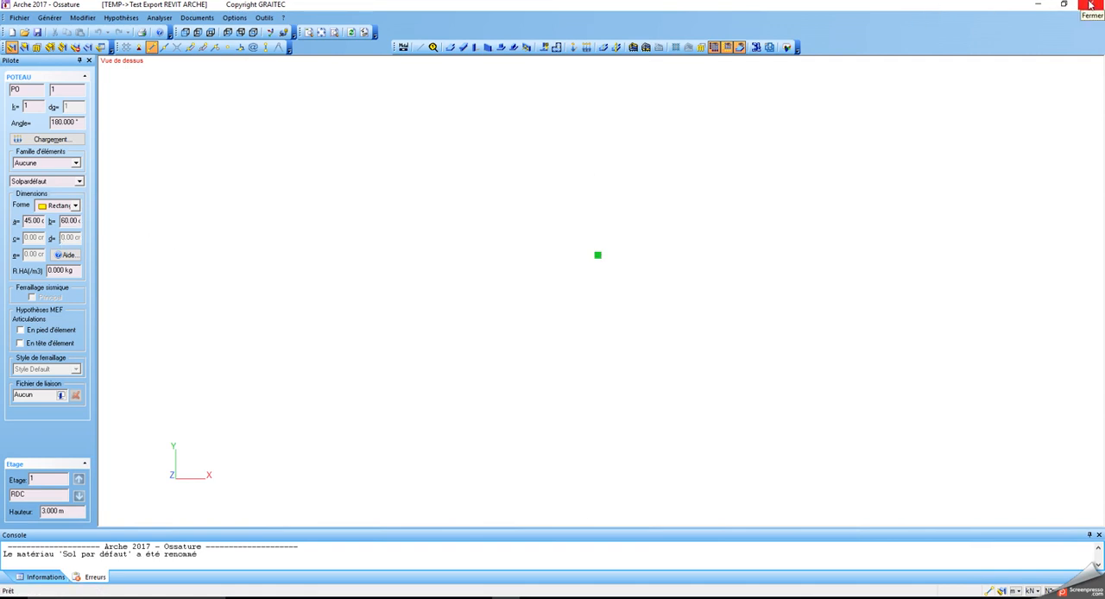
pyautogui.click(1091, 5)
pyautogui.click(598, 328)
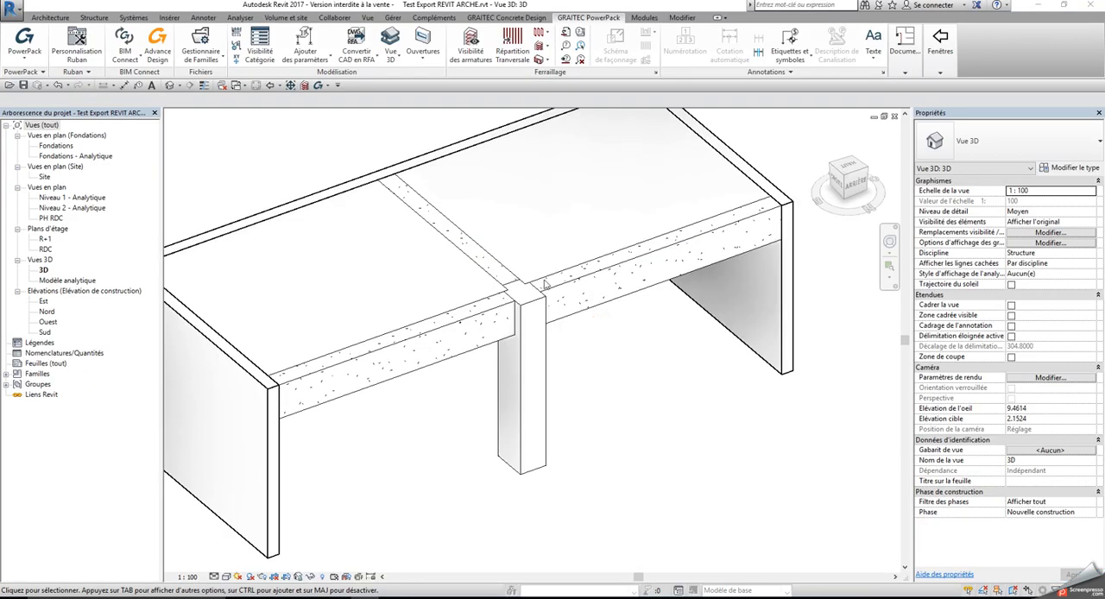
# Assign the family file Béton - Rectangulaire - Poteau.rfa to the rectangular column in the BIM Connect concrete section mapping
pyautogui.click(125, 50)
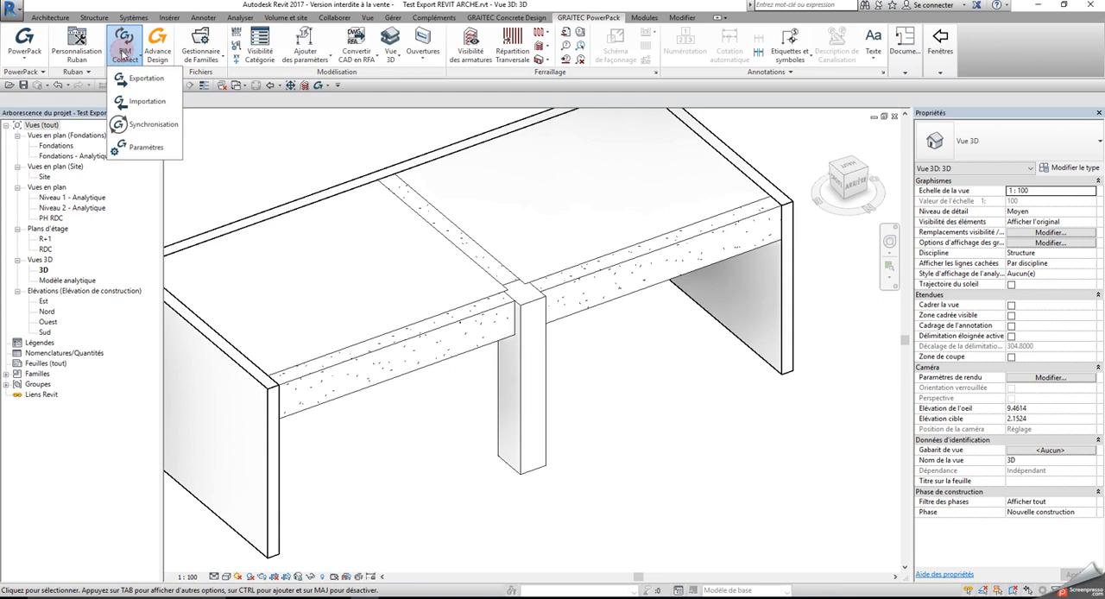
pyautogui.click(128, 148)
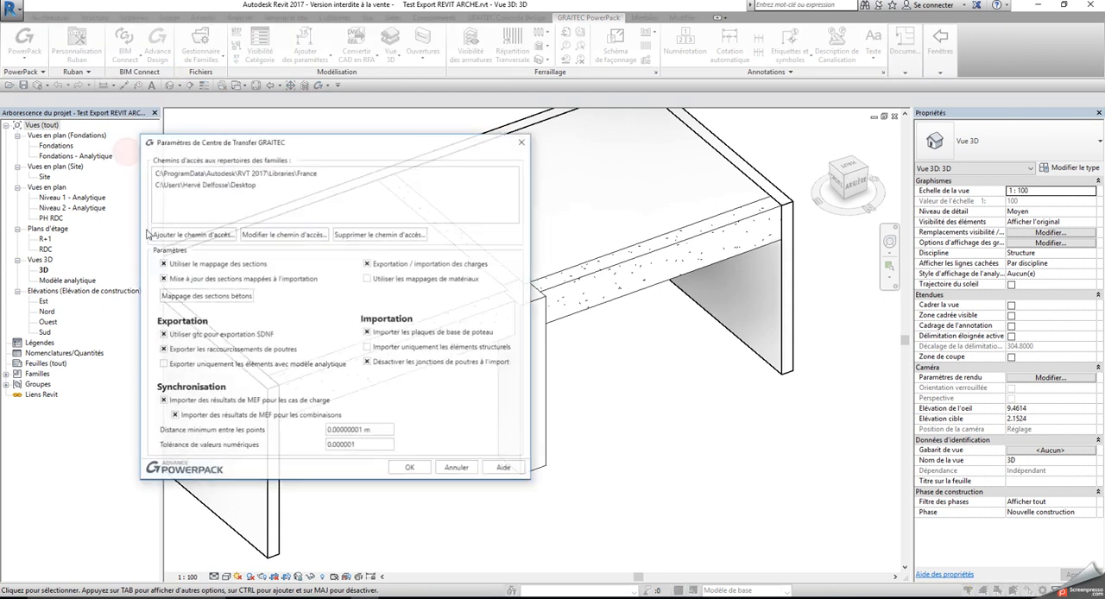
pyautogui.click(191, 296)
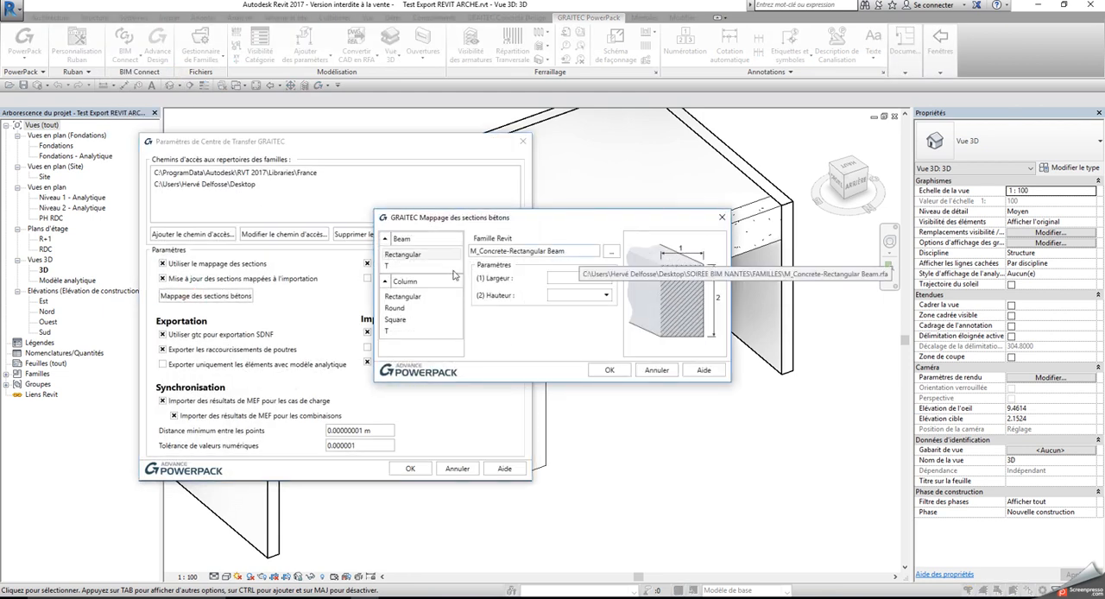
pyautogui.click(399, 297)
pyautogui.click(612, 251)
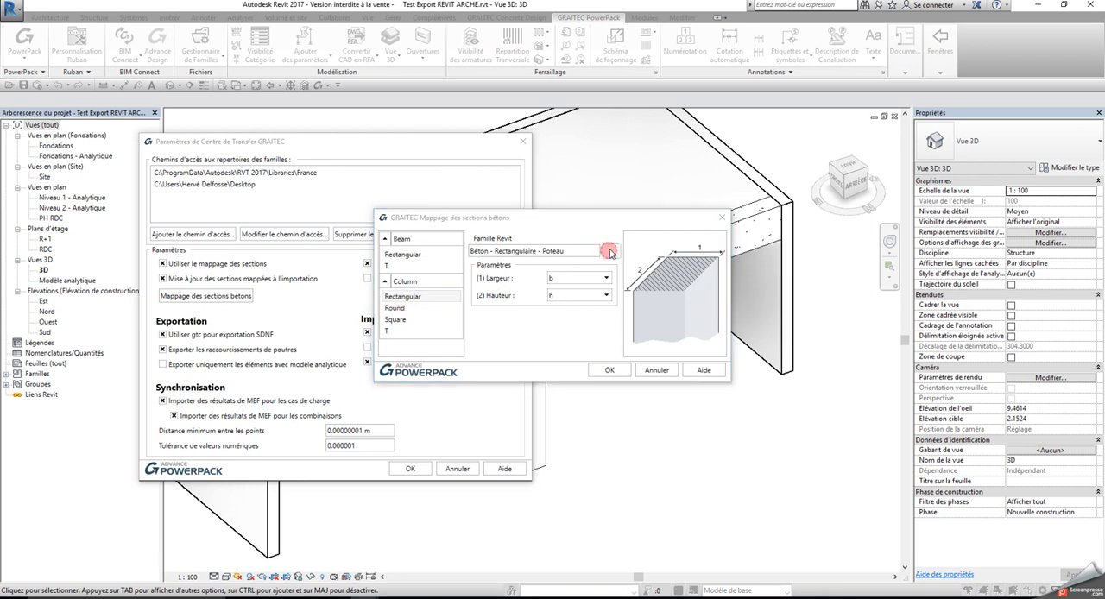
pyautogui.click(544, 241)
pyautogui.click(548, 233)
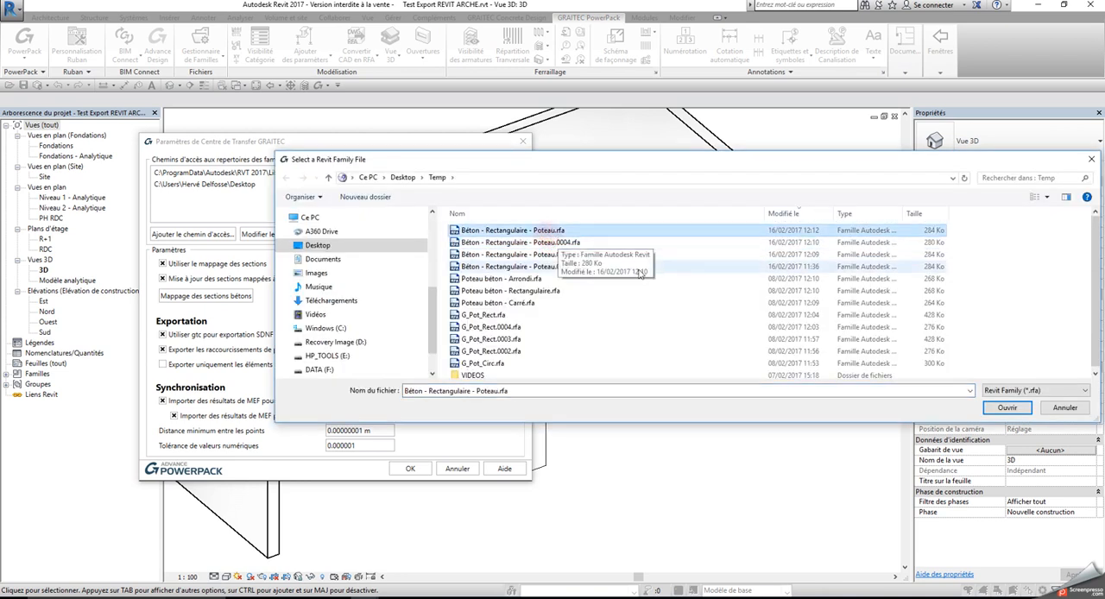
pyautogui.click(1001, 411)
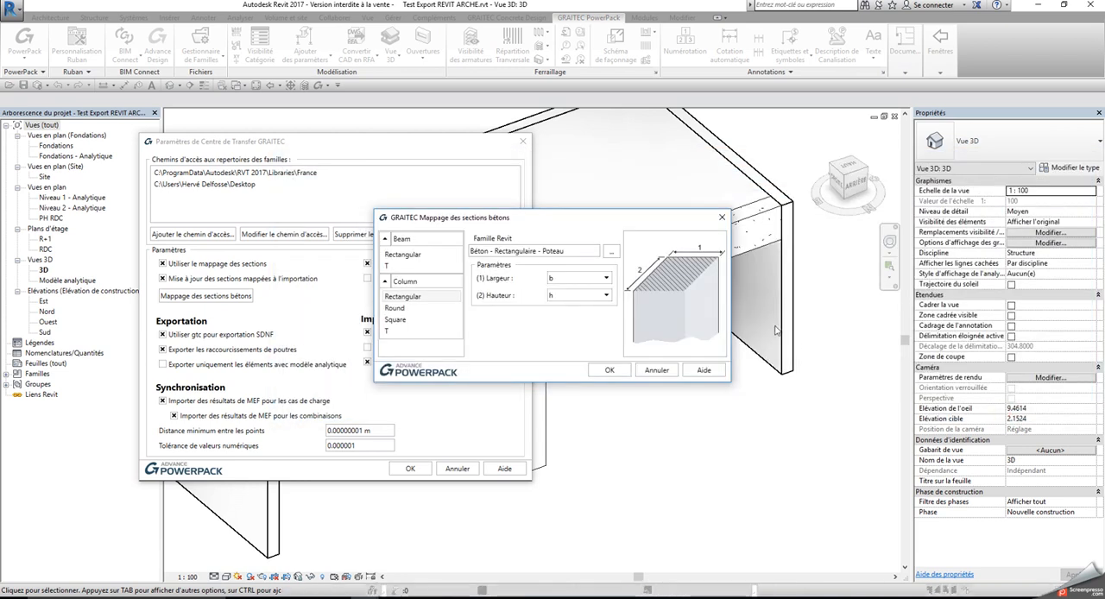
# Map the column's Largeur to b and Hauteur to h, and validate the section mapping and transfer settings
pyautogui.click(607, 278)
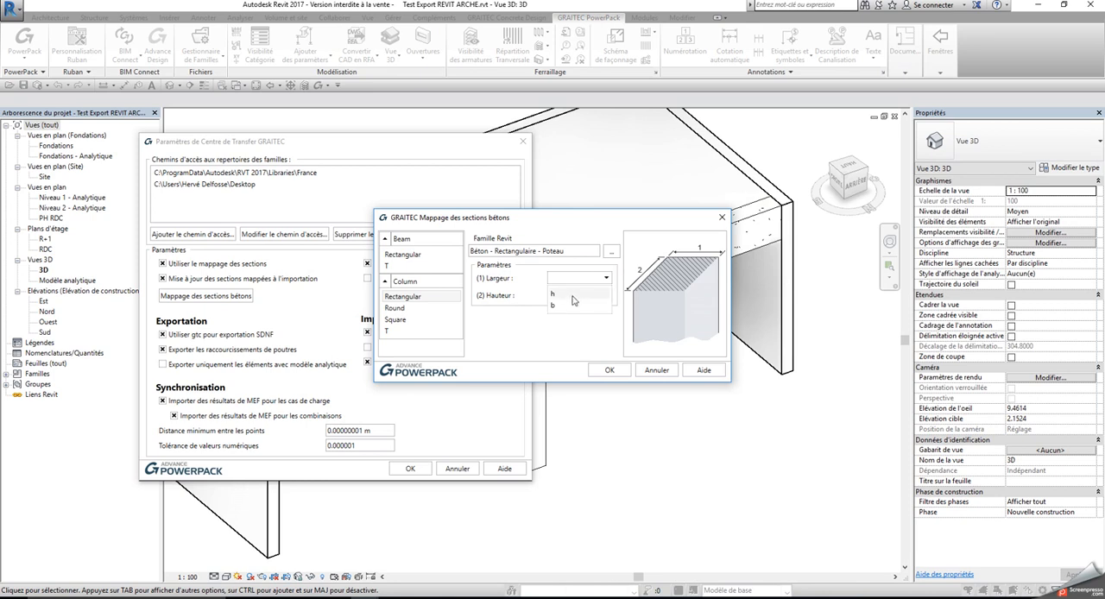
pyautogui.click(570, 298)
pyautogui.click(606, 297)
pyautogui.click(565, 308)
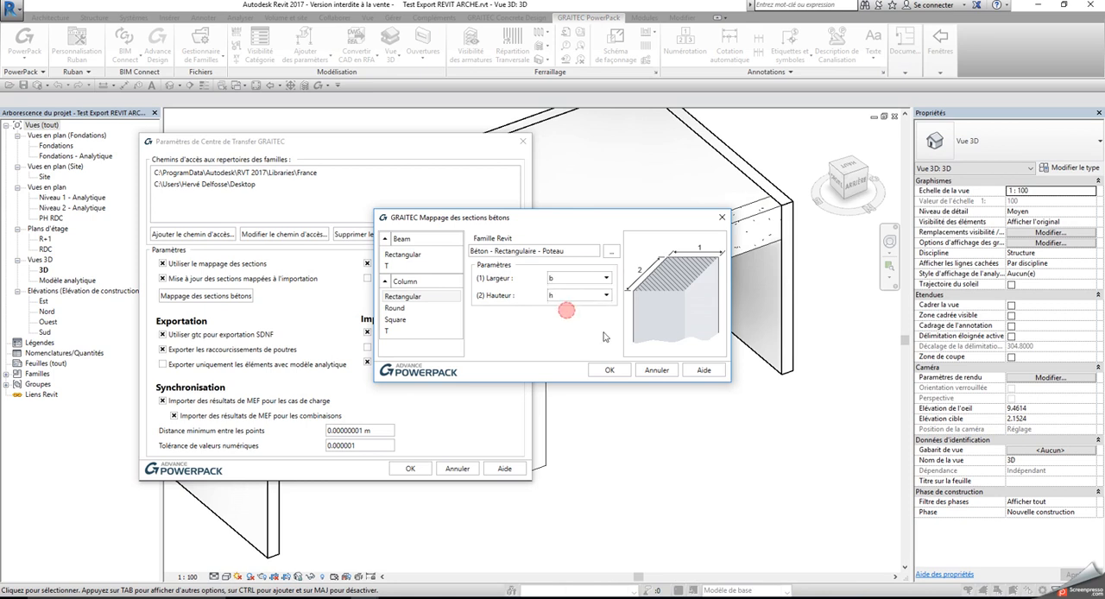
pyautogui.click(612, 370)
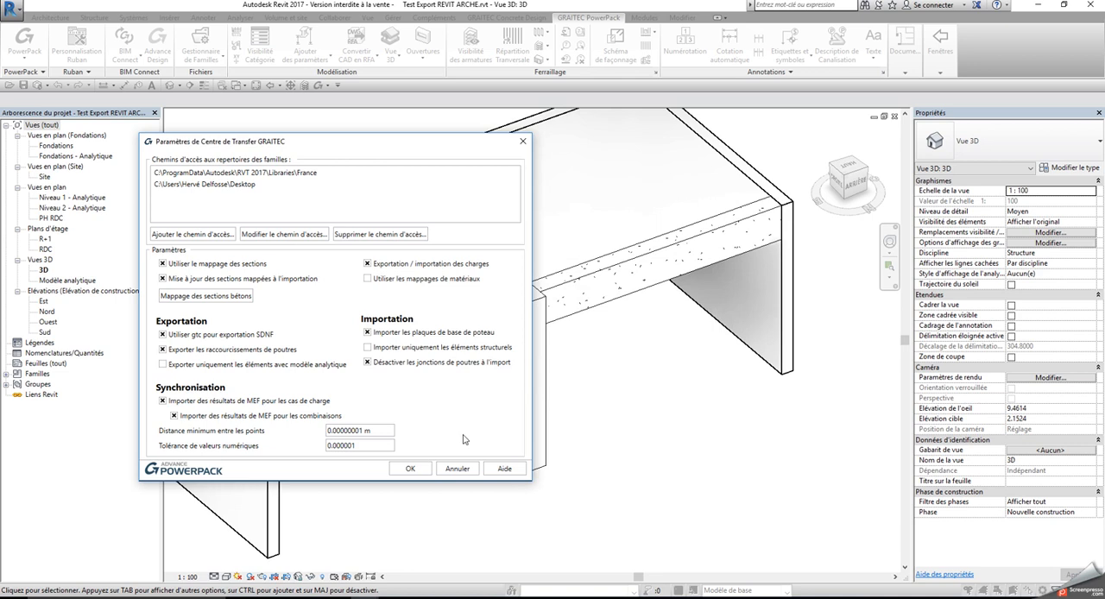
pyautogui.click(410, 468)
# Export the whole model with BIM Connect, generate the export report and close it
pyautogui.click(124, 52)
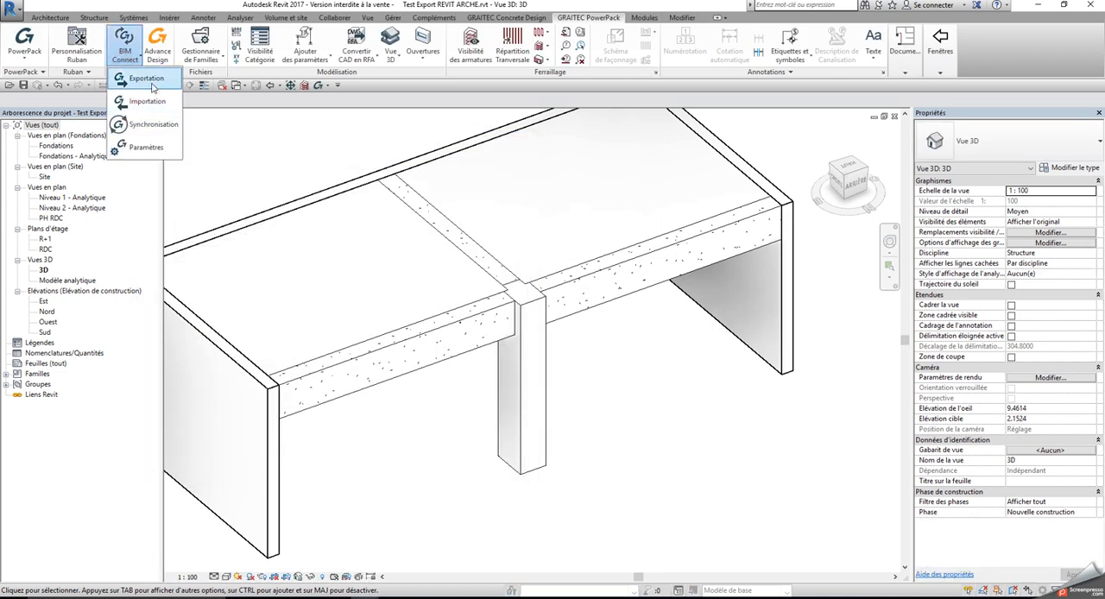
pyautogui.click(146, 78)
pyautogui.click(223, 177)
pyautogui.click(207, 192)
pyautogui.click(177, 199)
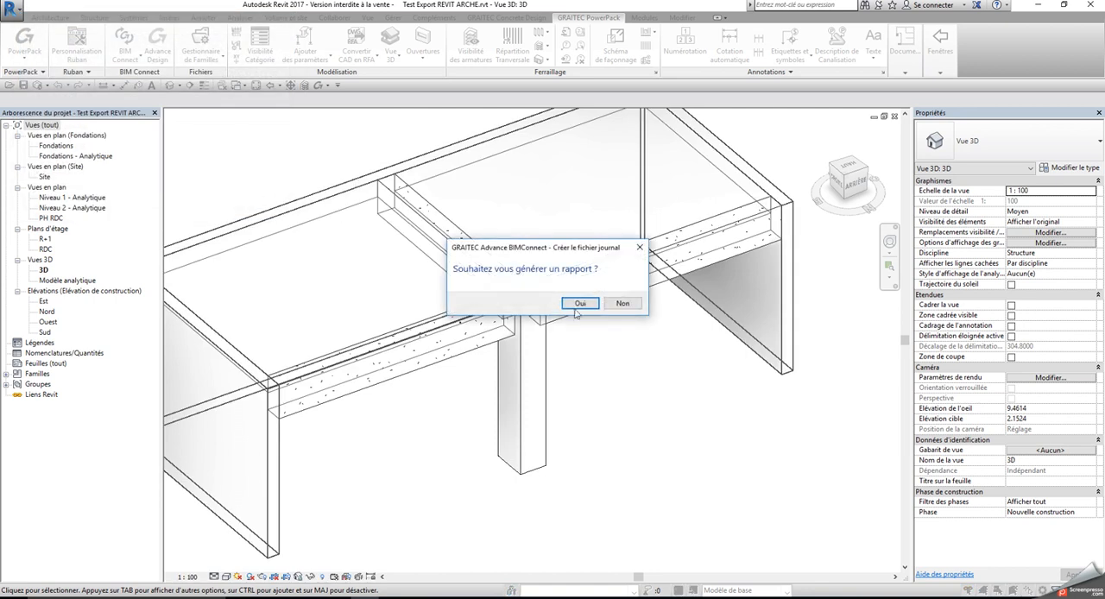
pyautogui.click(580, 304)
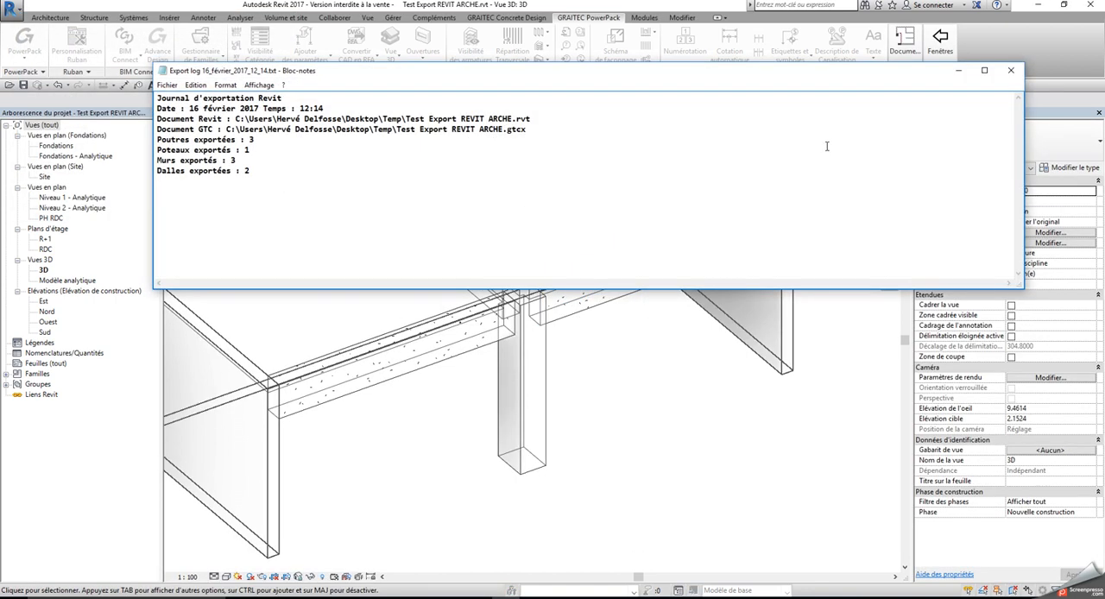
pyautogui.click(1007, 73)
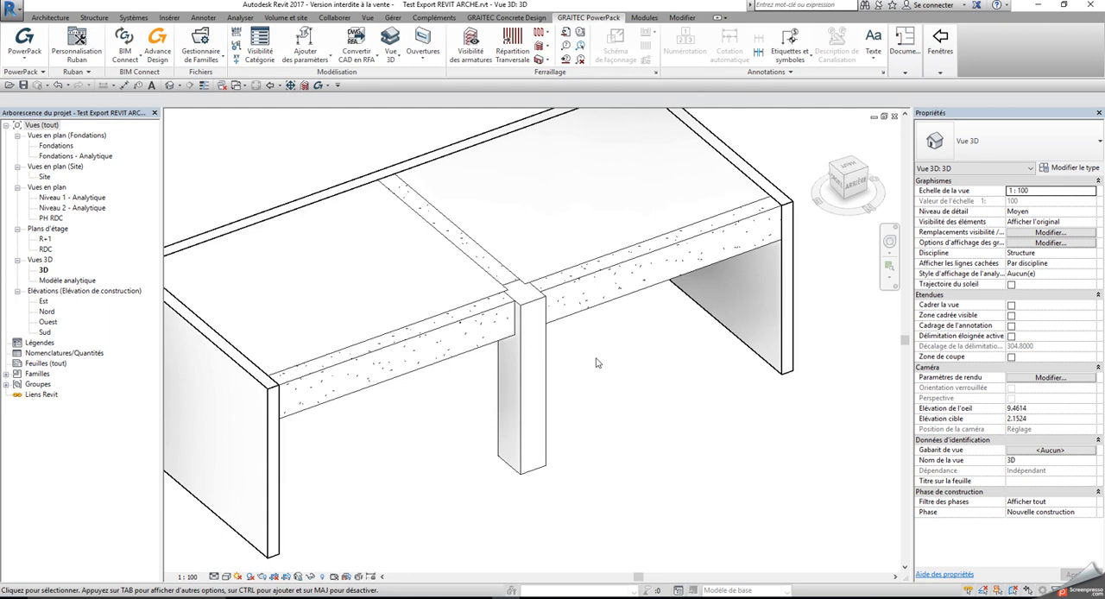
# Check the column's type in Revit, compare it with the column's section dimensions in Arche Ossature, and close Arche
pyautogui.click(520, 346)
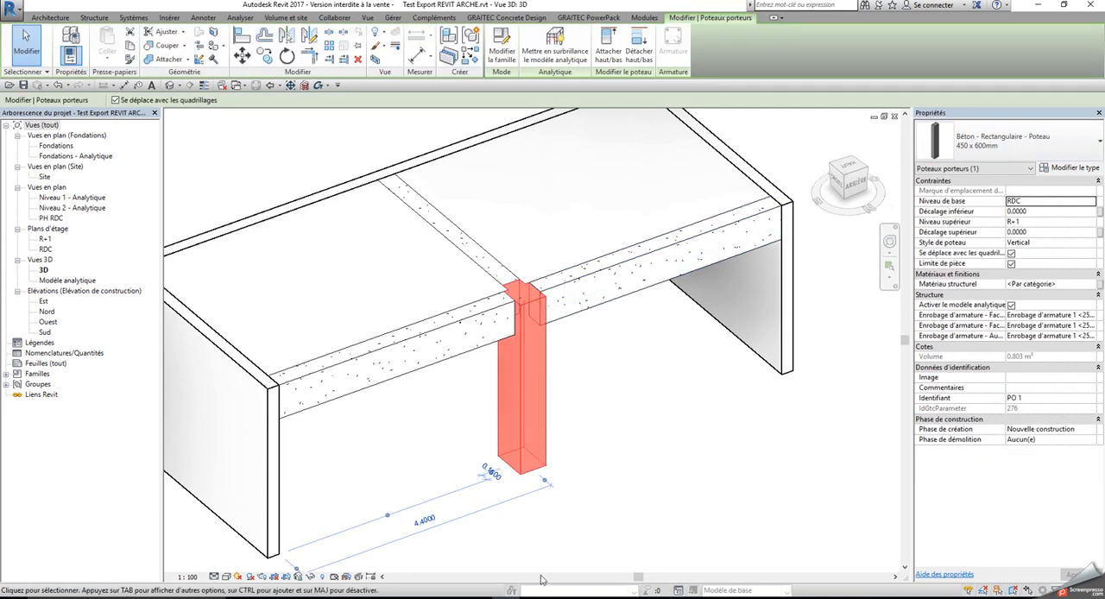
pyautogui.press('Escape')
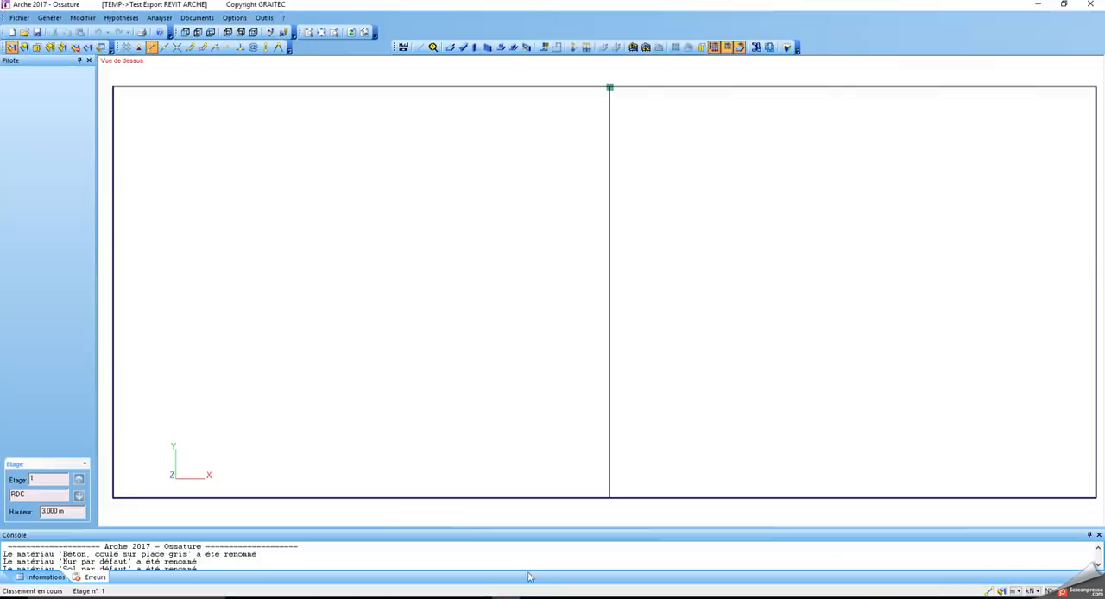
pyautogui.scroll(-2, 681, 187)
pyautogui.click(637, 129)
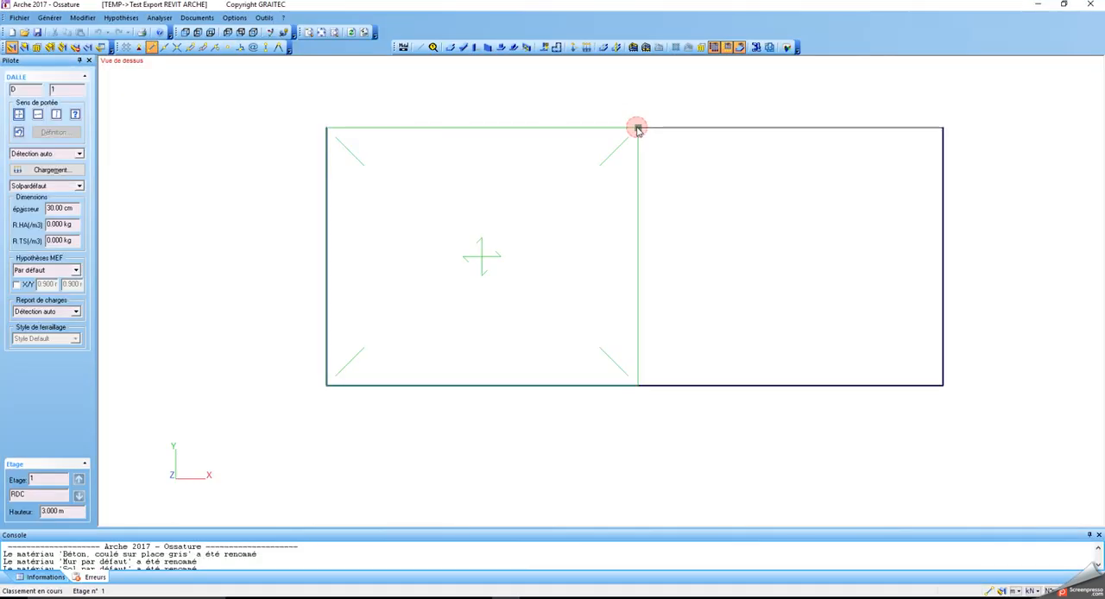
pyautogui.click(638, 129)
pyautogui.click(638, 128)
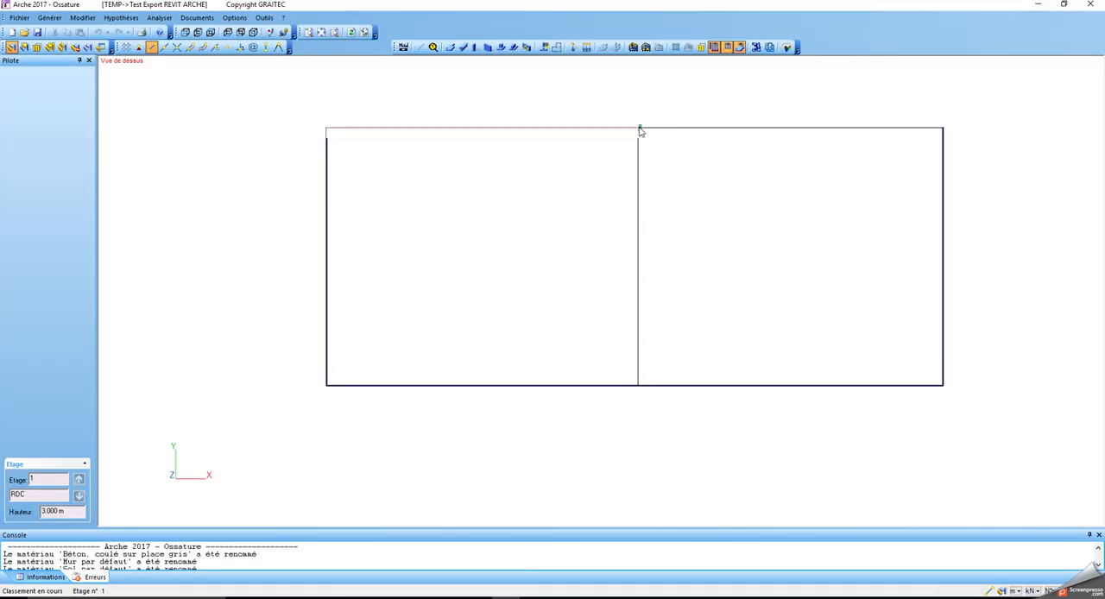
pyautogui.click(638, 129)
pyautogui.click(639, 129)
pyautogui.click(639, 128)
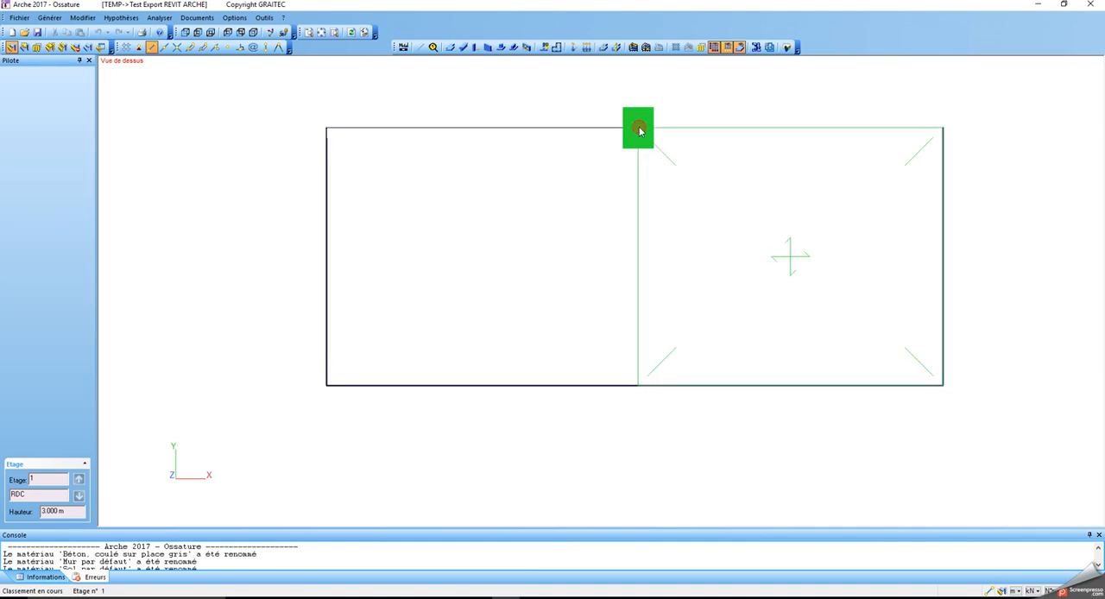
pyautogui.click(639, 128)
pyautogui.click(639, 128)
pyautogui.click(639, 129)
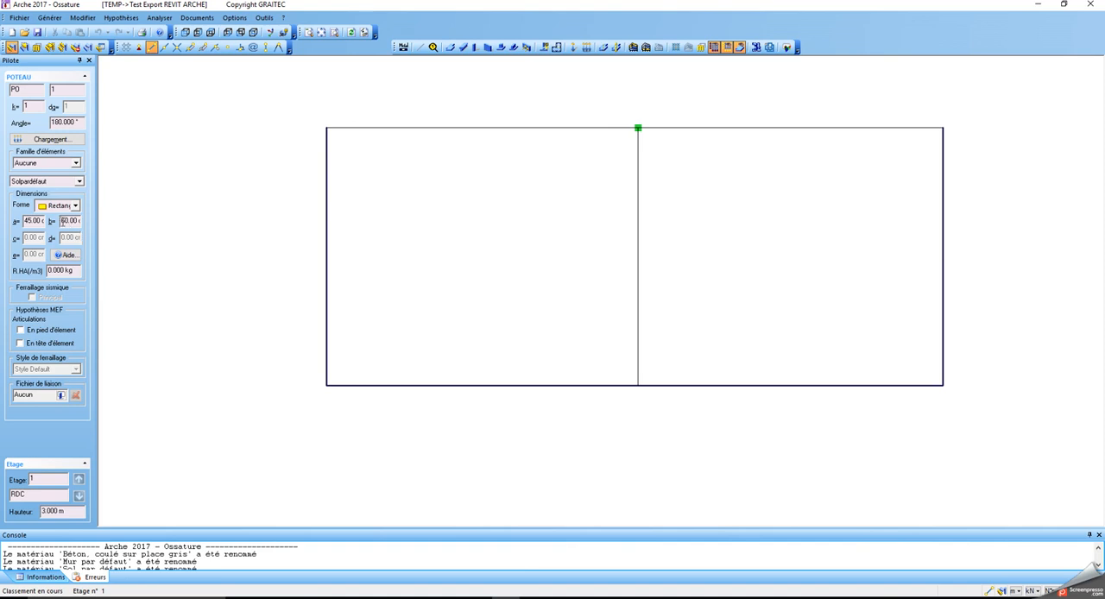
pyautogui.click(1090, 5)
pyautogui.click(591, 333)
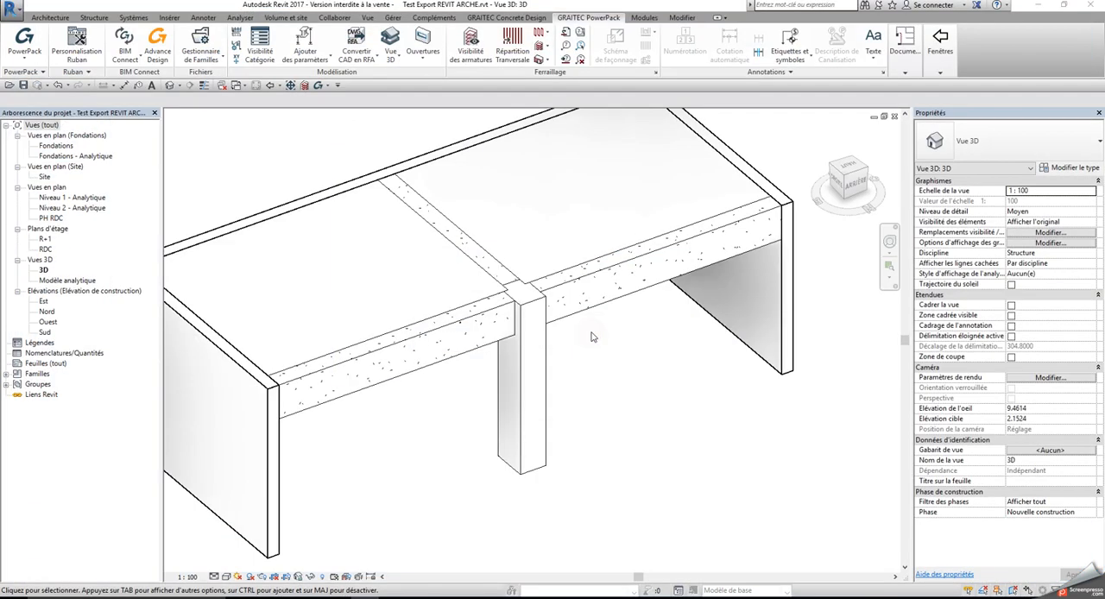
# Open the column's family for editing and change its b parameter to an instance parameter (Occurrence)
pyautogui.click(540, 345)
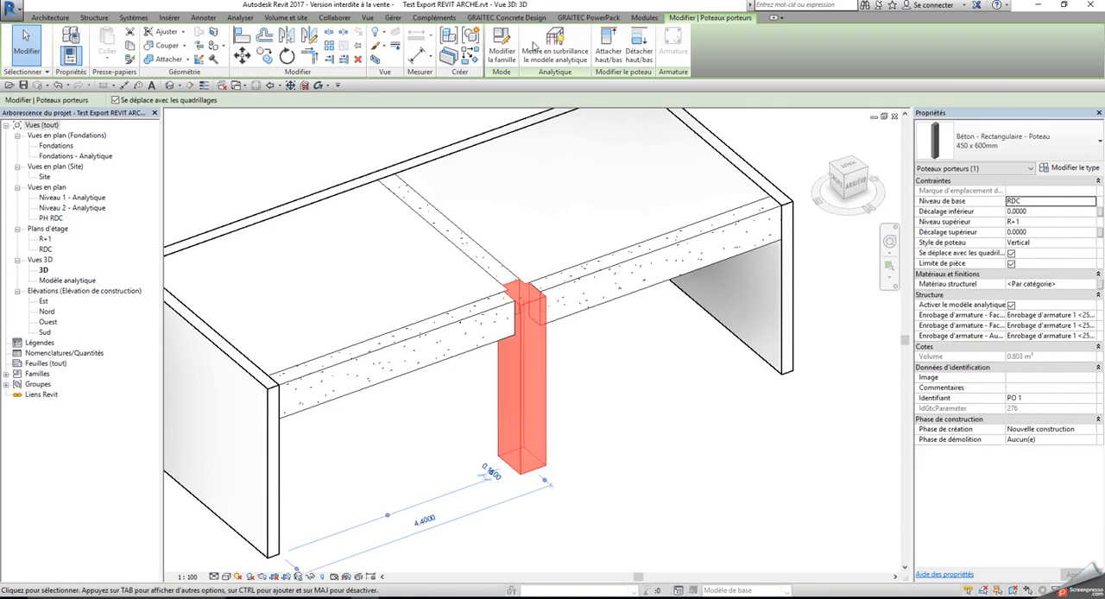
pyautogui.click(501, 45)
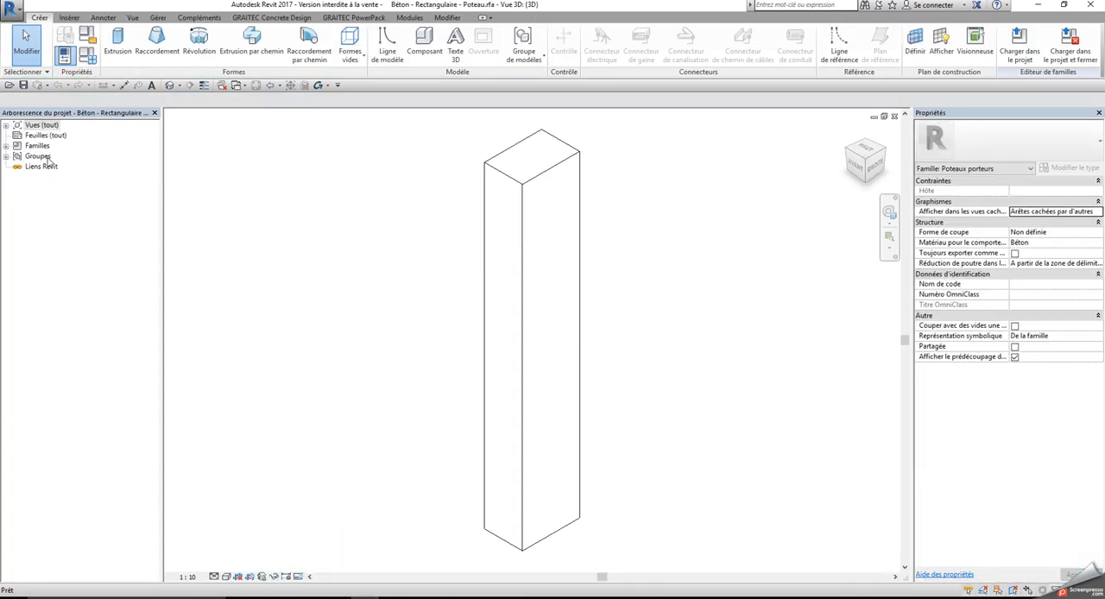
pyautogui.click(87, 54)
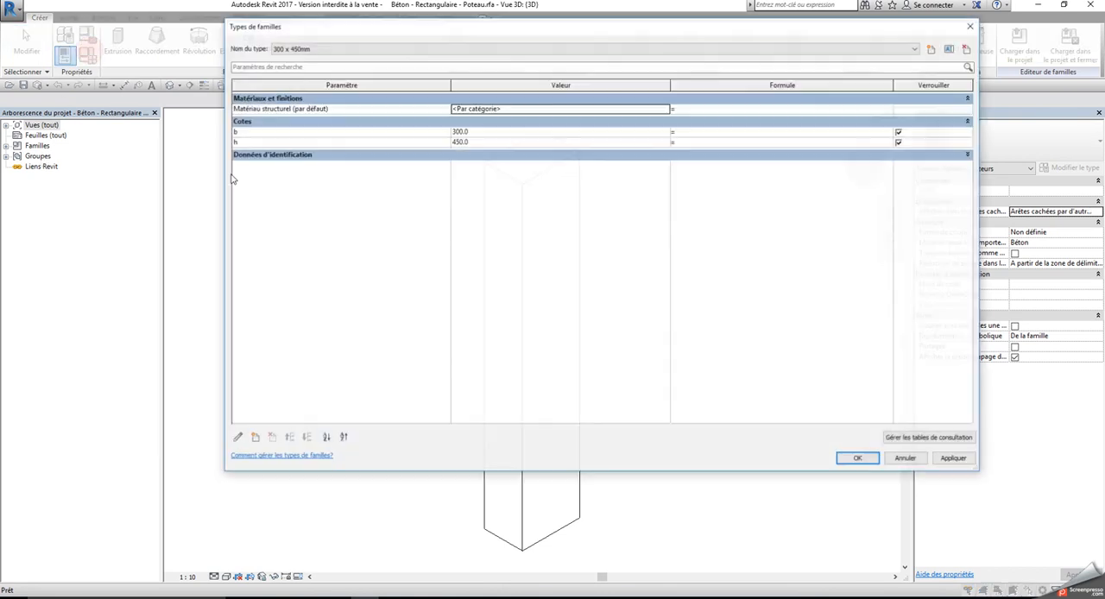
pyautogui.click(296, 132)
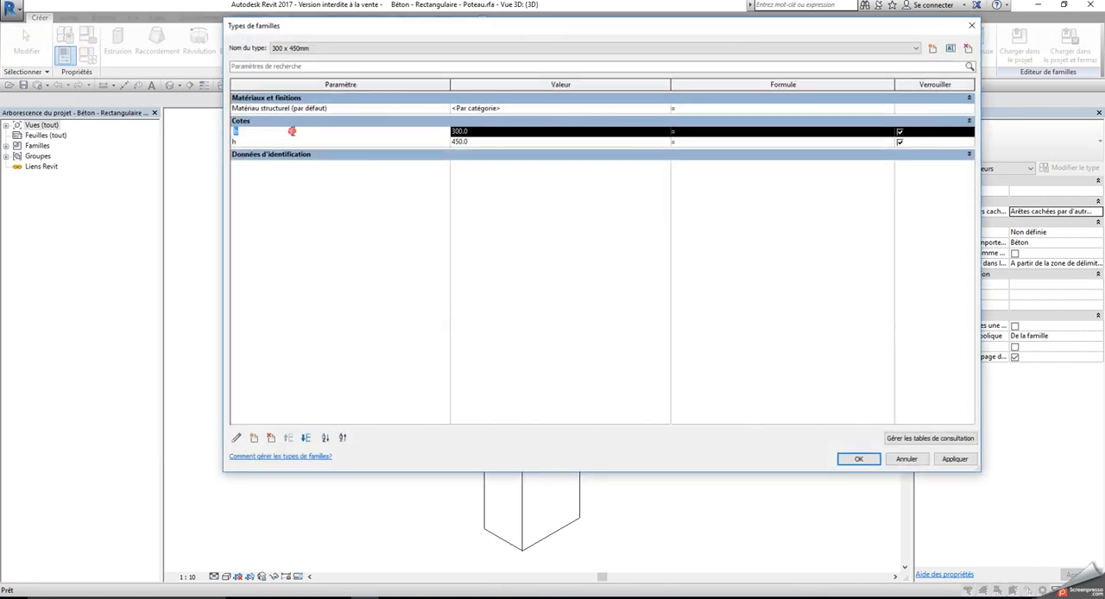
pyautogui.click(237, 438)
pyautogui.click(637, 185)
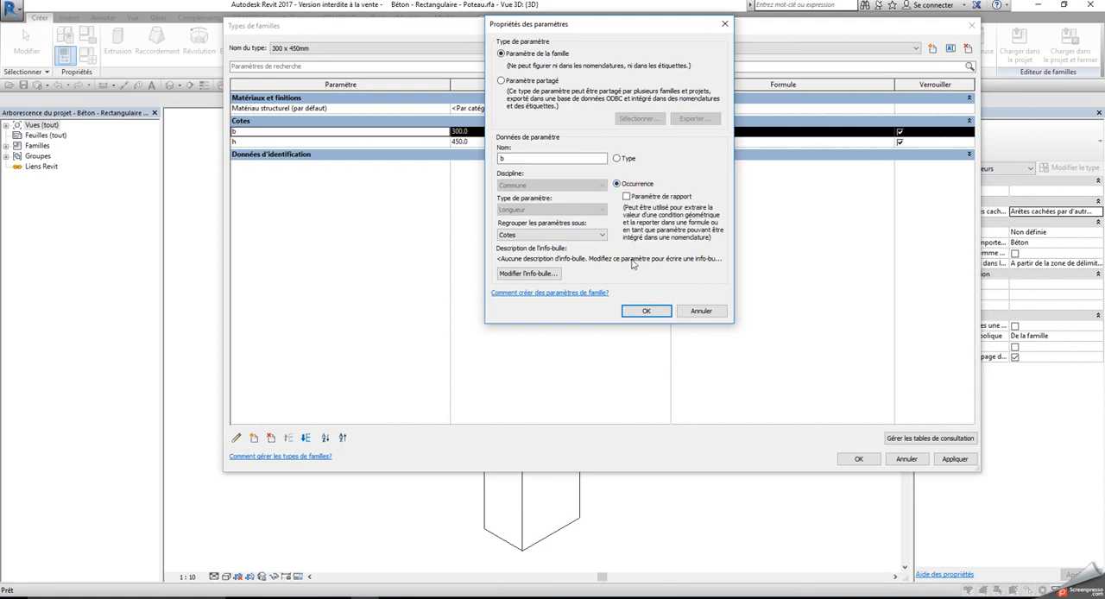
pyautogui.click(646, 311)
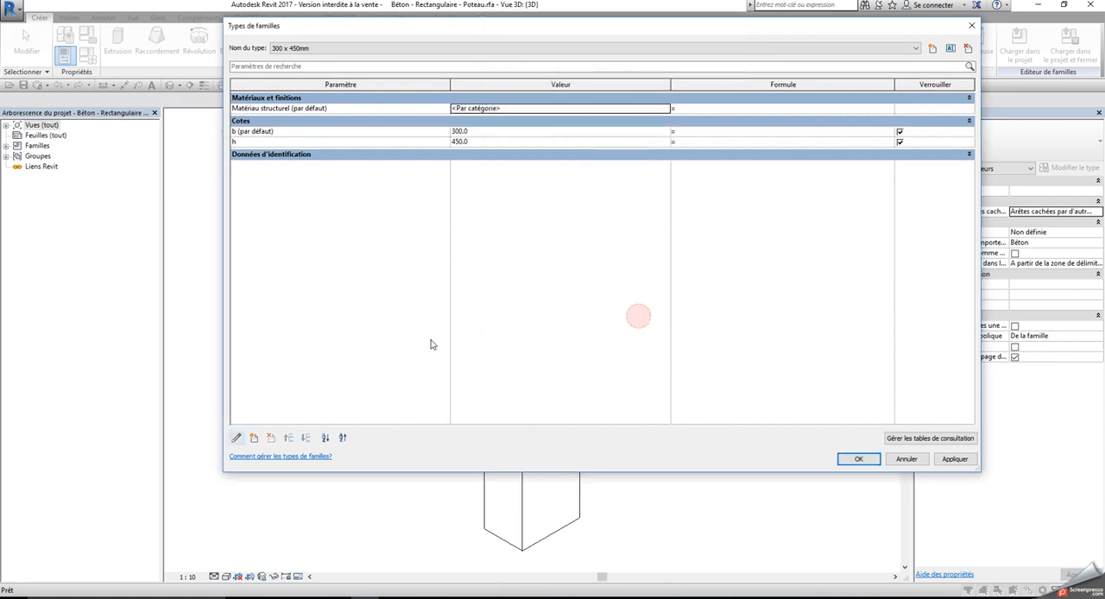
# Change the family's h parameter to an instance parameter (Occurrence) and validate the family types
pyautogui.click(271, 143)
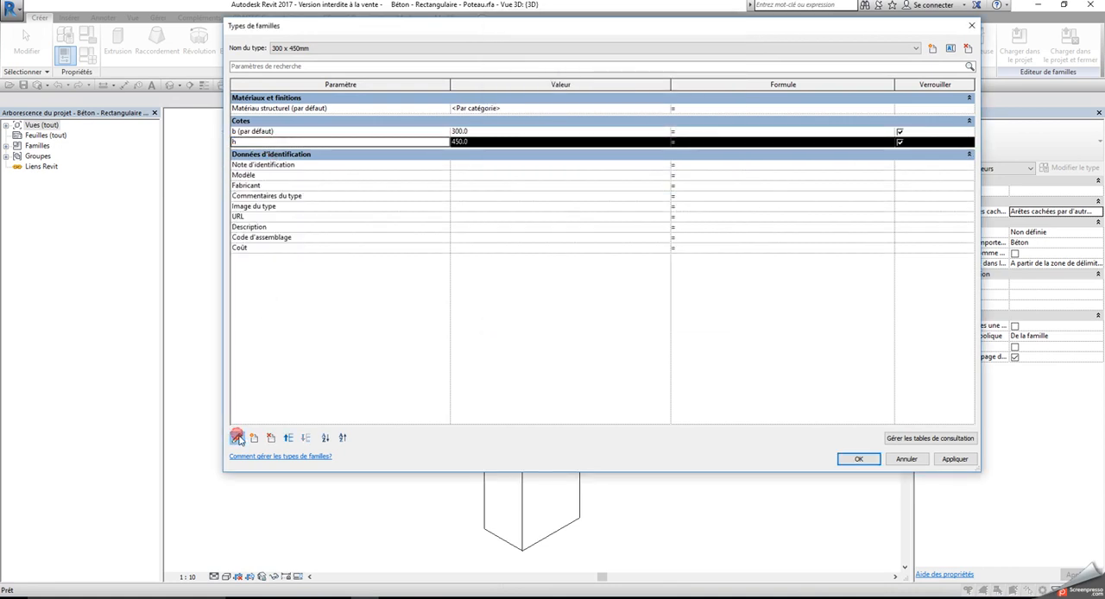
pyautogui.click(237, 438)
pyautogui.click(615, 184)
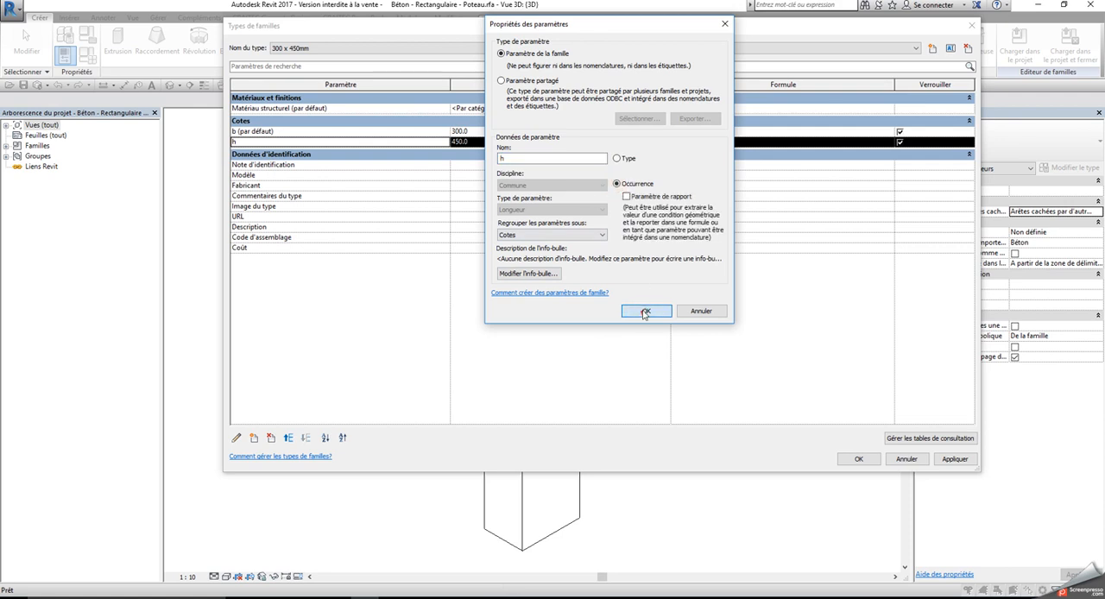
pyautogui.click(646, 311)
pyautogui.click(855, 459)
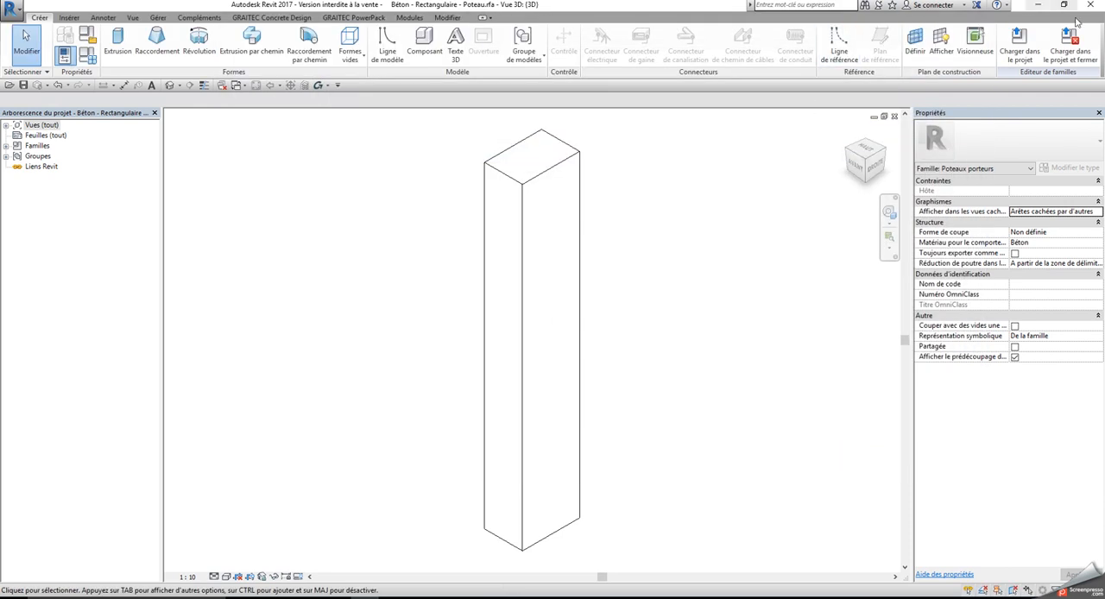
# Load the modified column family into the project, closing the family file and overwriting the existing version
pyautogui.click(1043, 52)
pyautogui.click(528, 309)
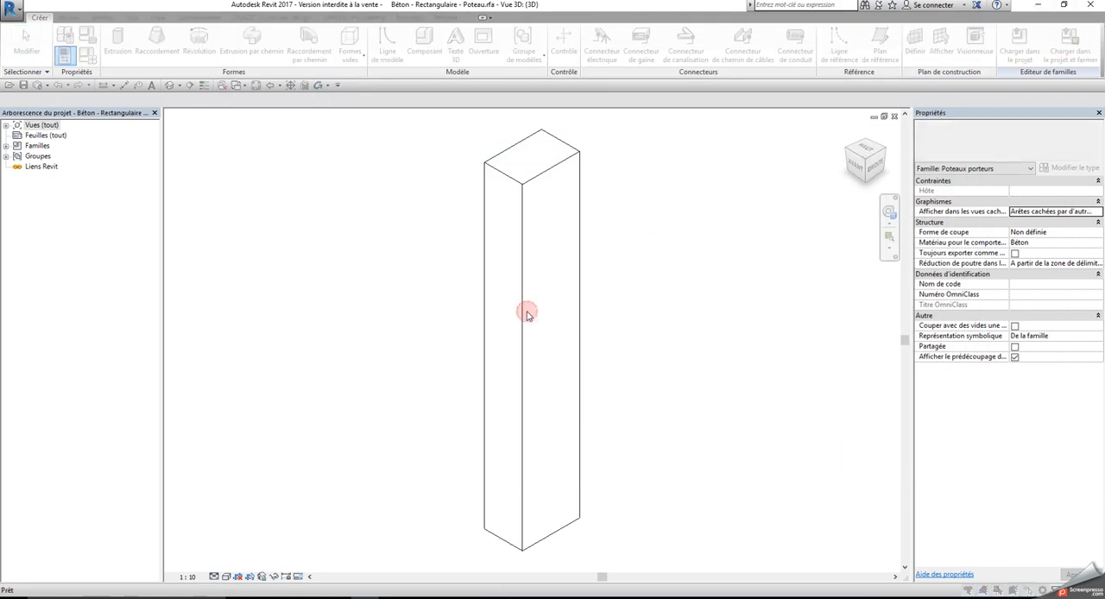
pyautogui.click(525, 316)
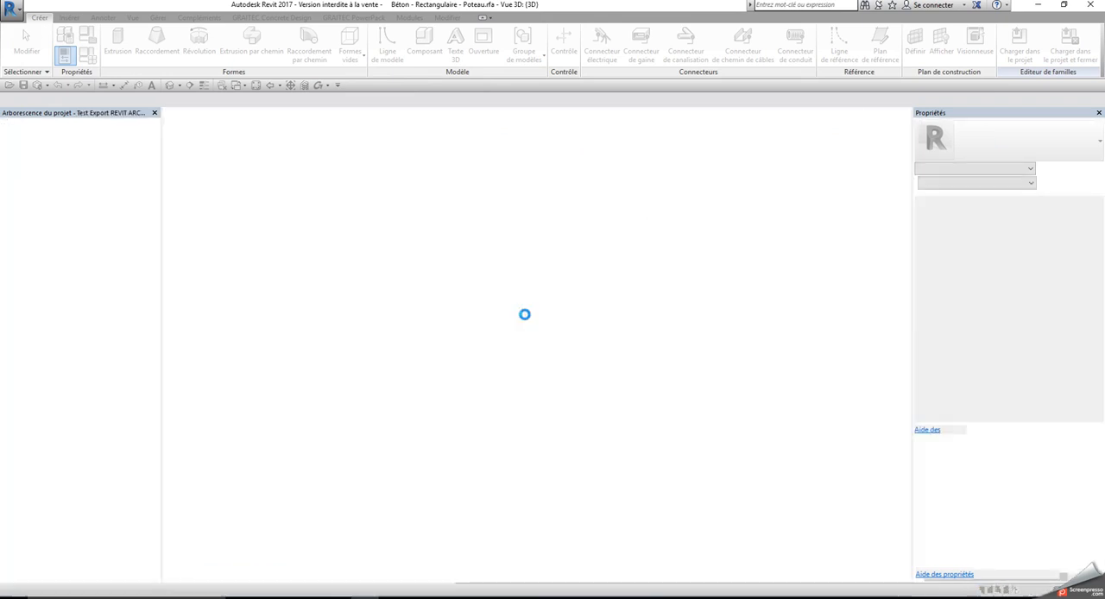
pyautogui.click(526, 306)
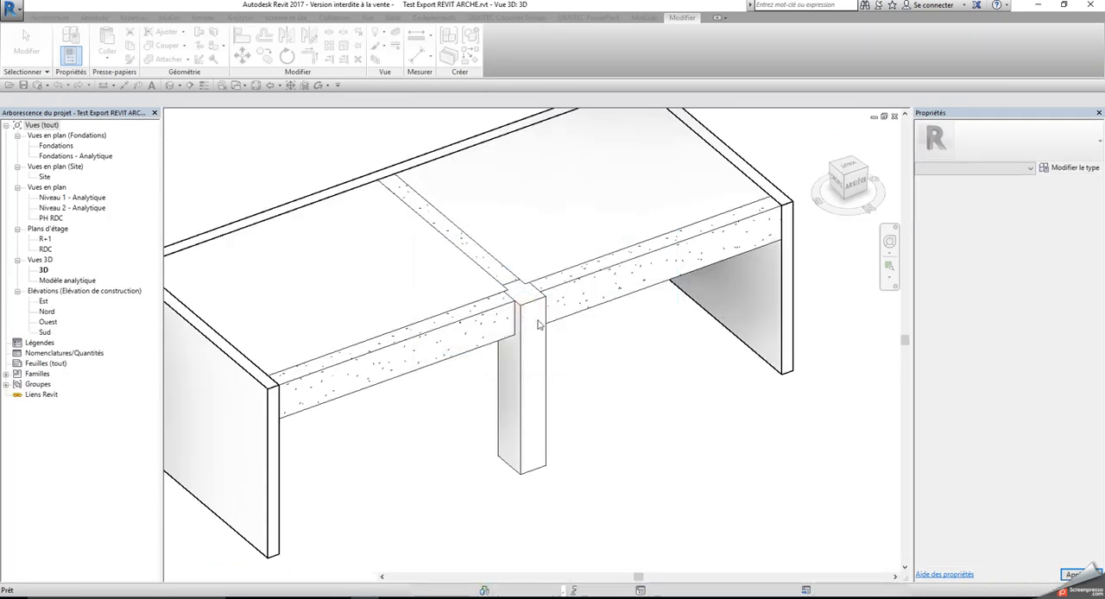
# Set the column's instance dimensions to b 0.5 and h 0.7 m
pyautogui.click(530, 318)
pyautogui.click(1045, 362)
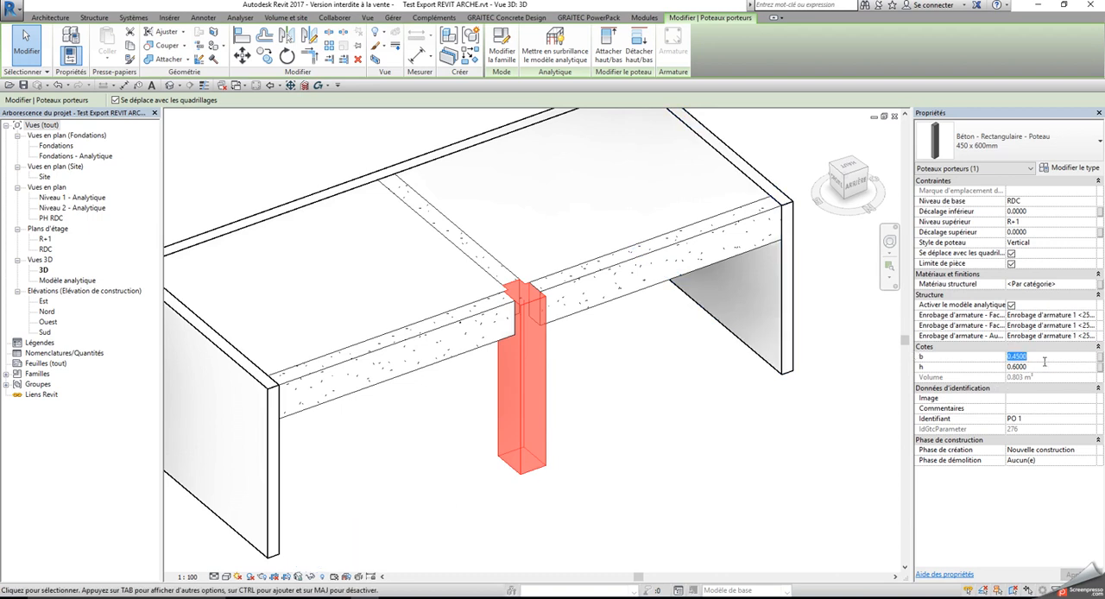
pyautogui.click(1051, 368)
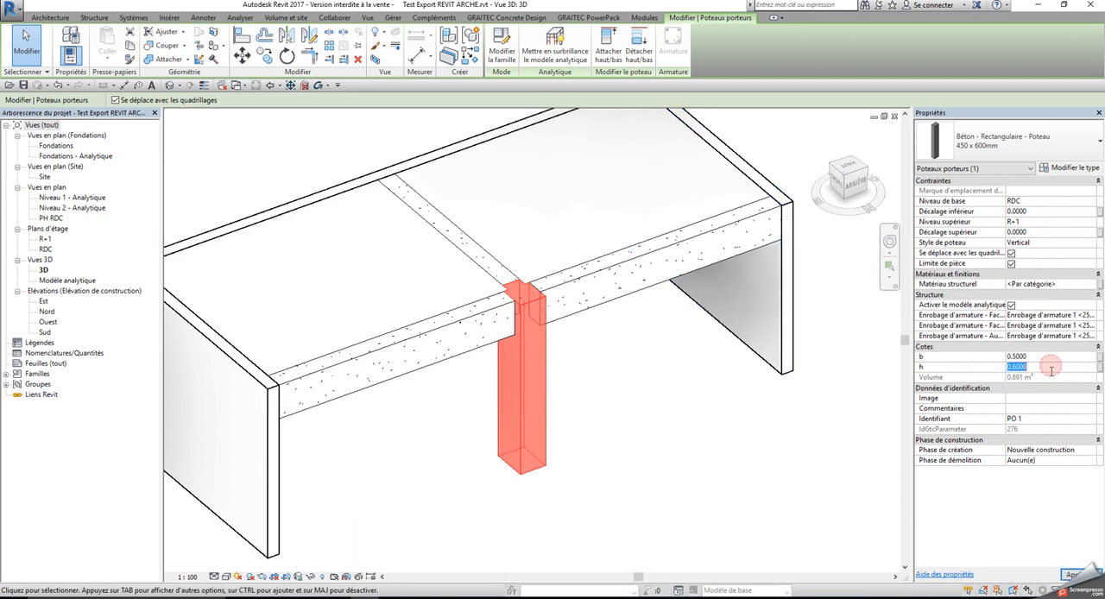
pyautogui.write('.7')
pyautogui.press('Return')
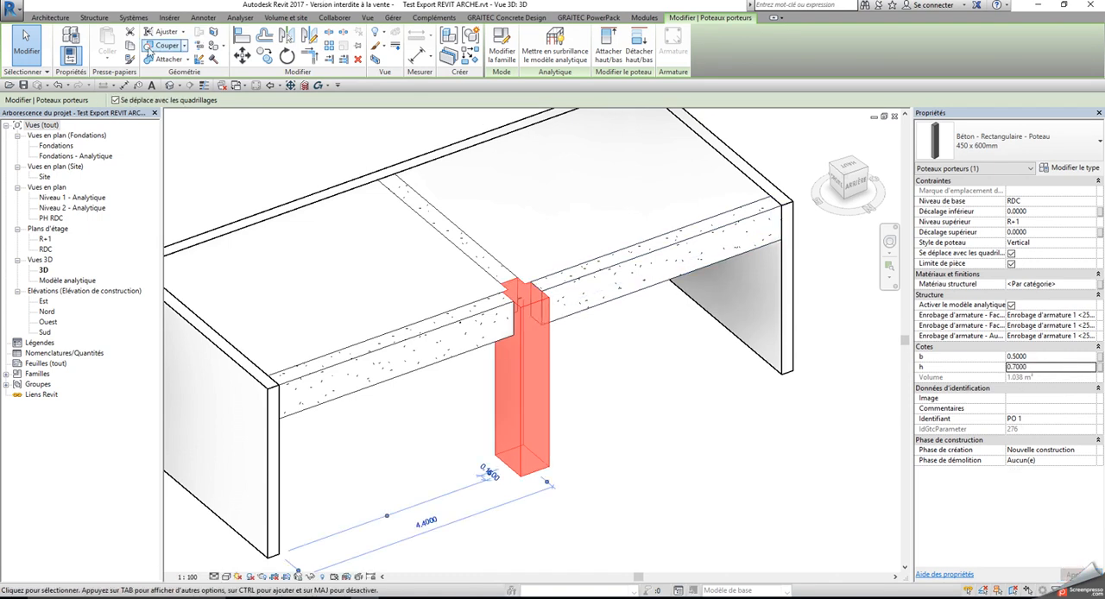
# Assign the family file Béton - Rectangulaire - Poteau.rfa to the rectangular column in the BIM Connect concrete section mapping
pyautogui.click(554, 18)
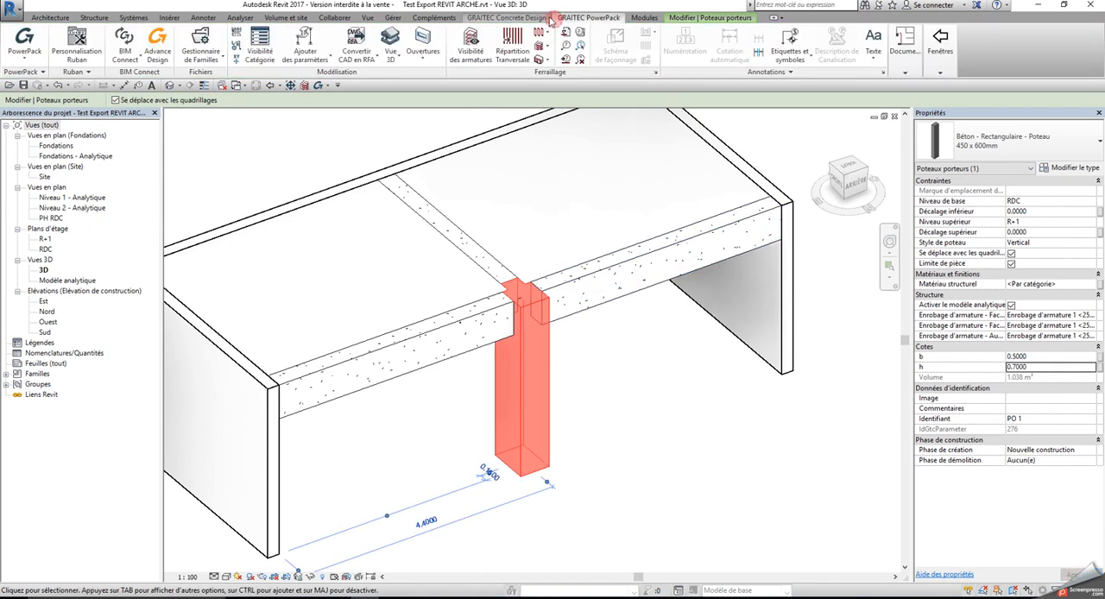
pyautogui.click(540, 19)
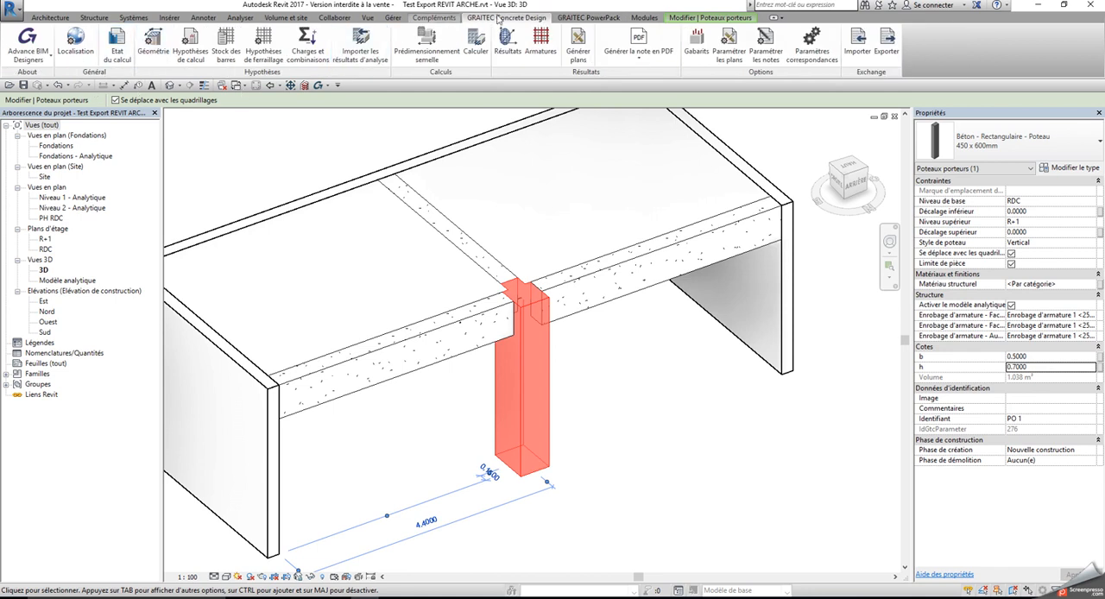
pyautogui.click(571, 17)
pyautogui.click(133, 63)
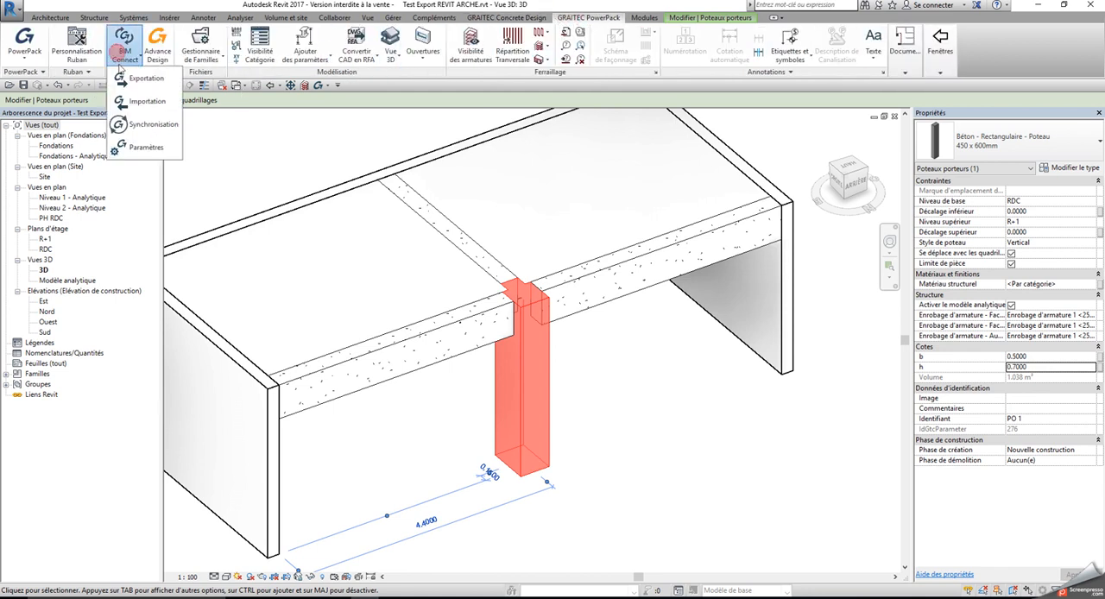
pyautogui.click(134, 150)
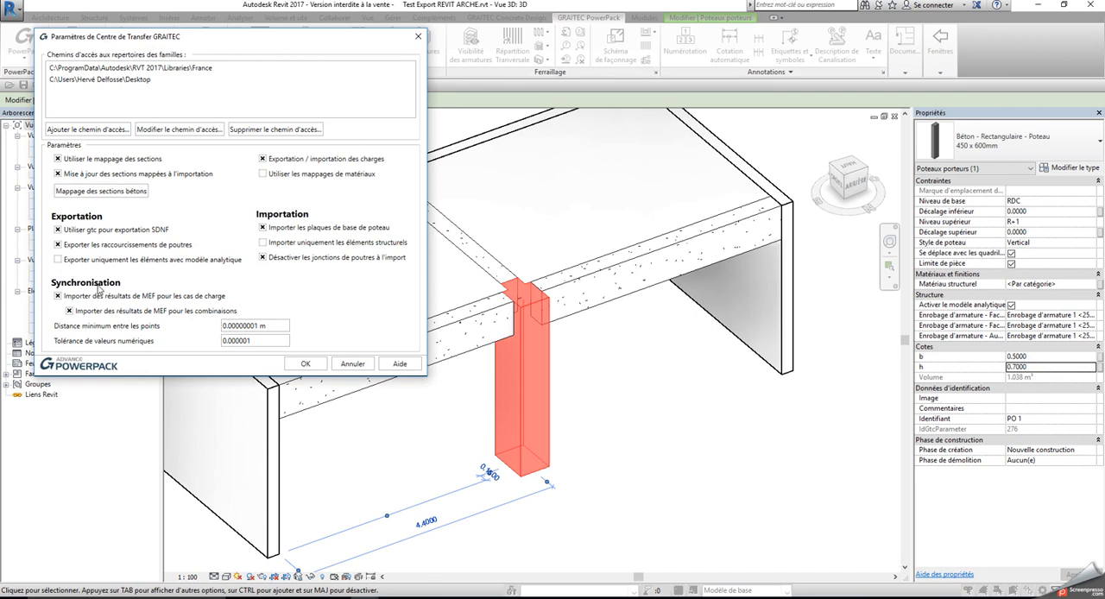
pyautogui.click(101, 190)
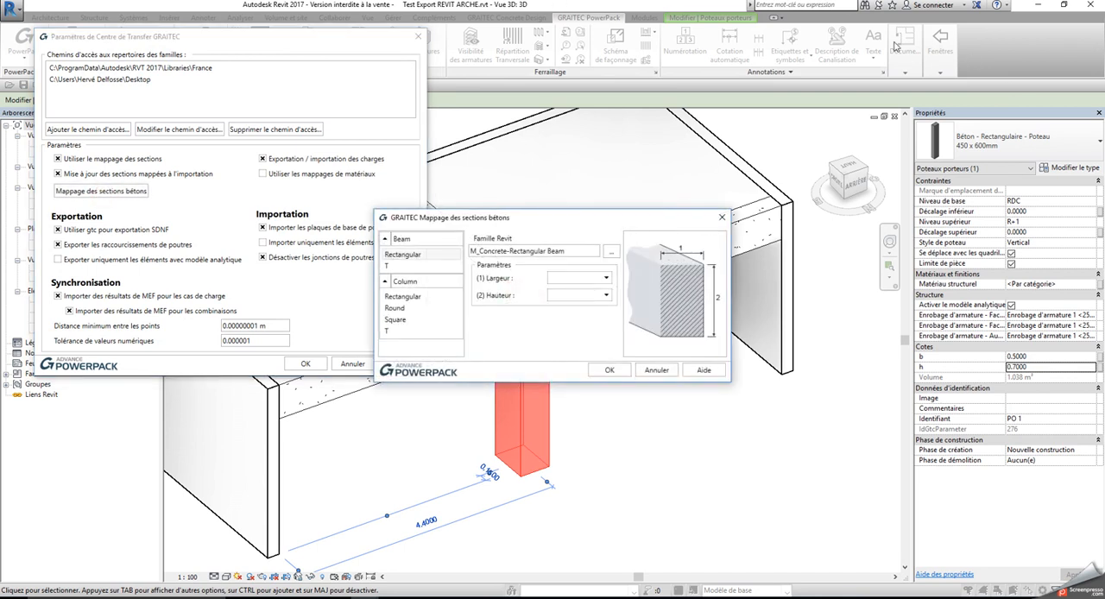
pyautogui.click(611, 257)
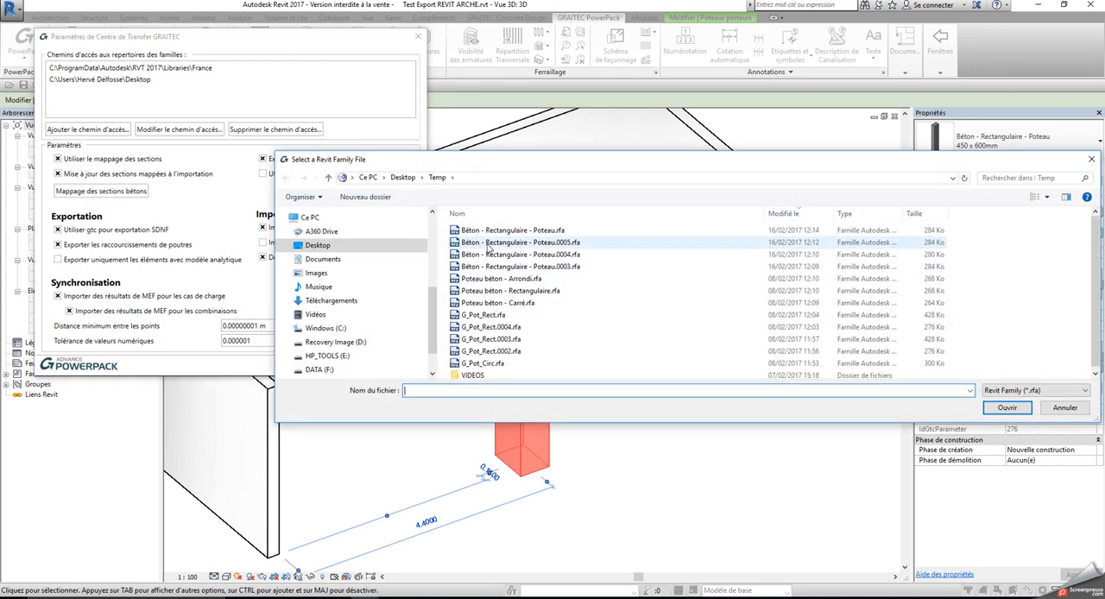
pyautogui.click(915, 231)
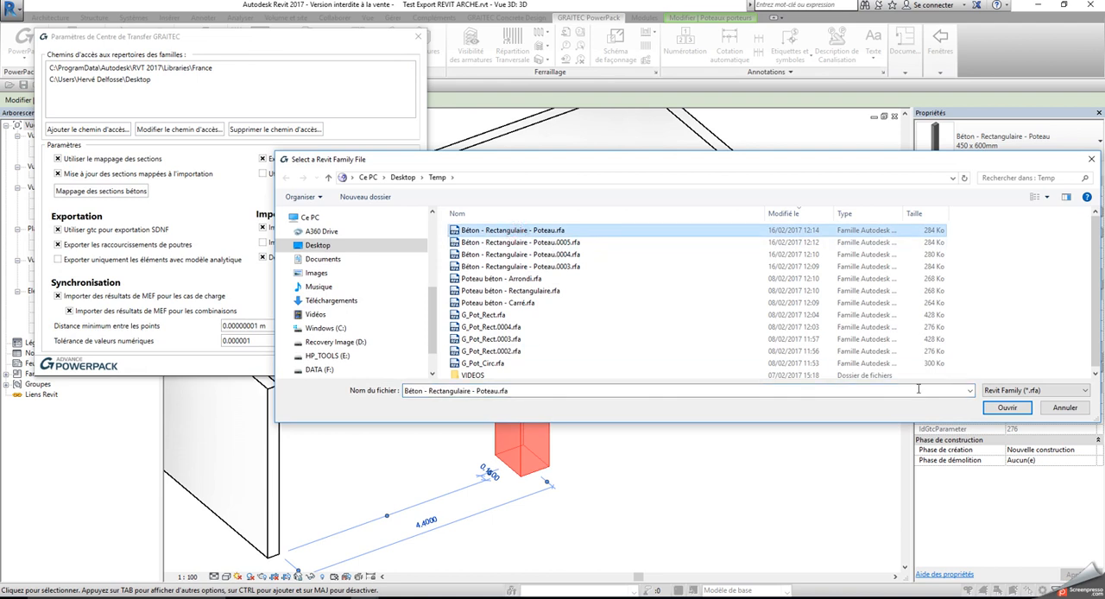
pyautogui.click(1007, 407)
pyautogui.click(409, 304)
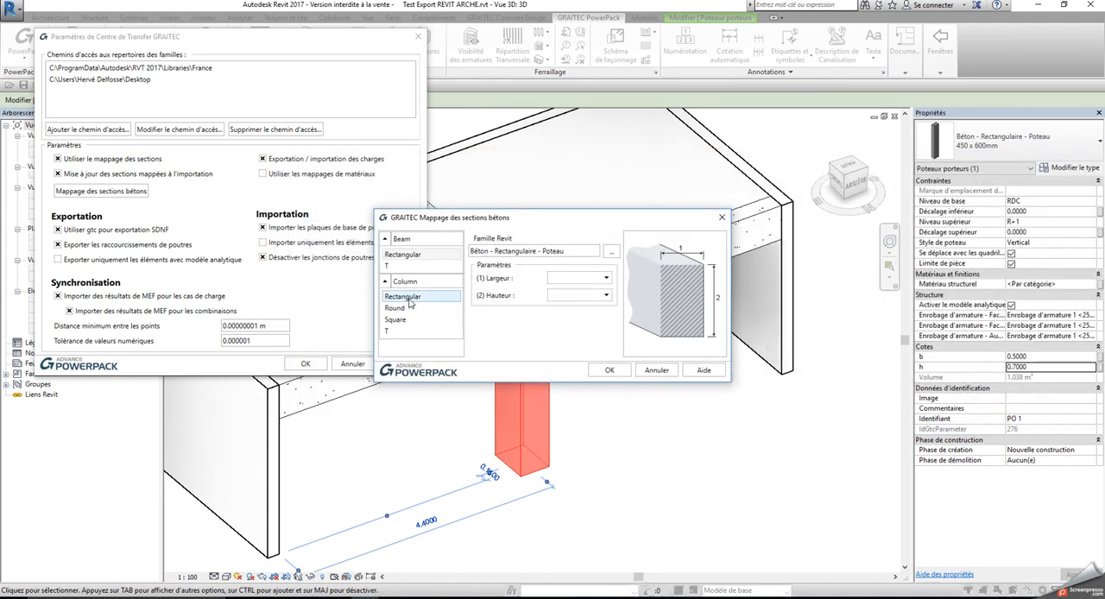
# Map Largeur to b and Hauteur to h, and validate the section mapping and the transfer settings
pyautogui.click(605, 278)
pyautogui.click(553, 305)
pyautogui.click(605, 295)
pyautogui.click(564, 311)
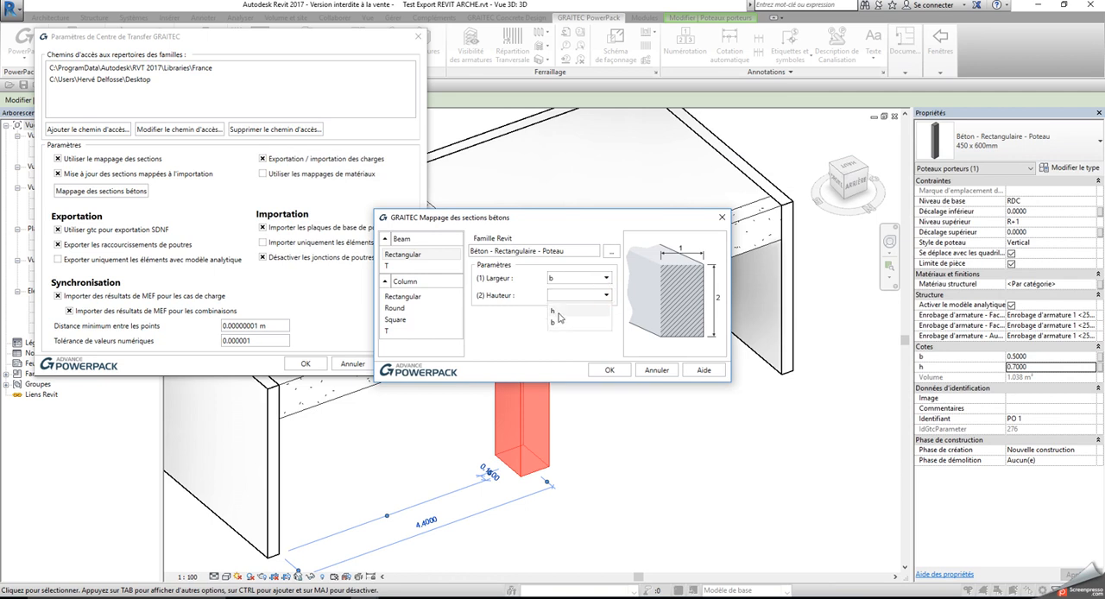
pyautogui.click(611, 369)
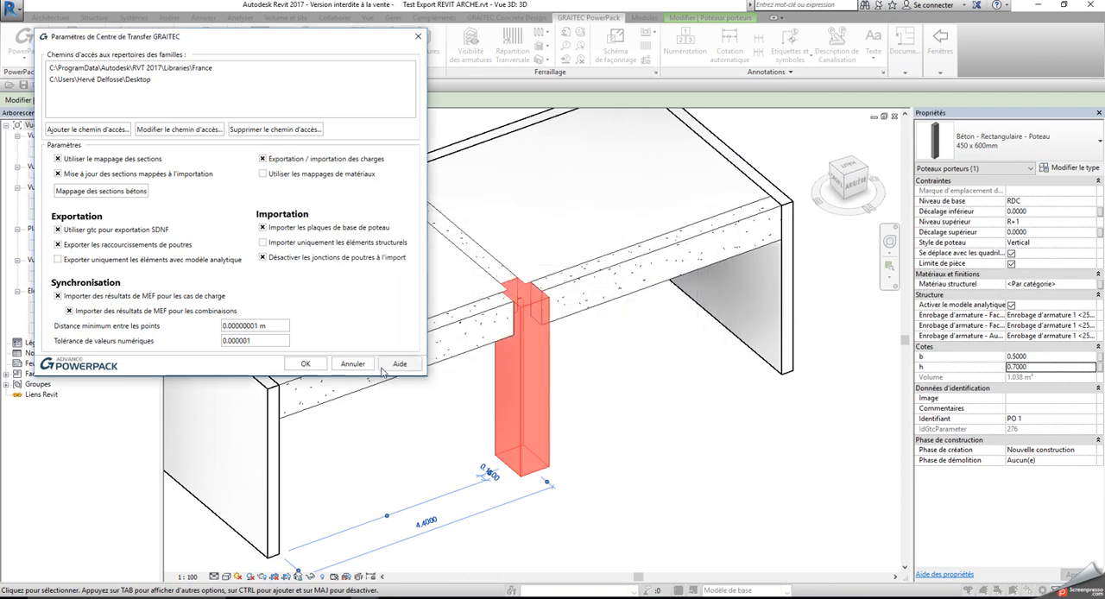
pyautogui.click(305, 363)
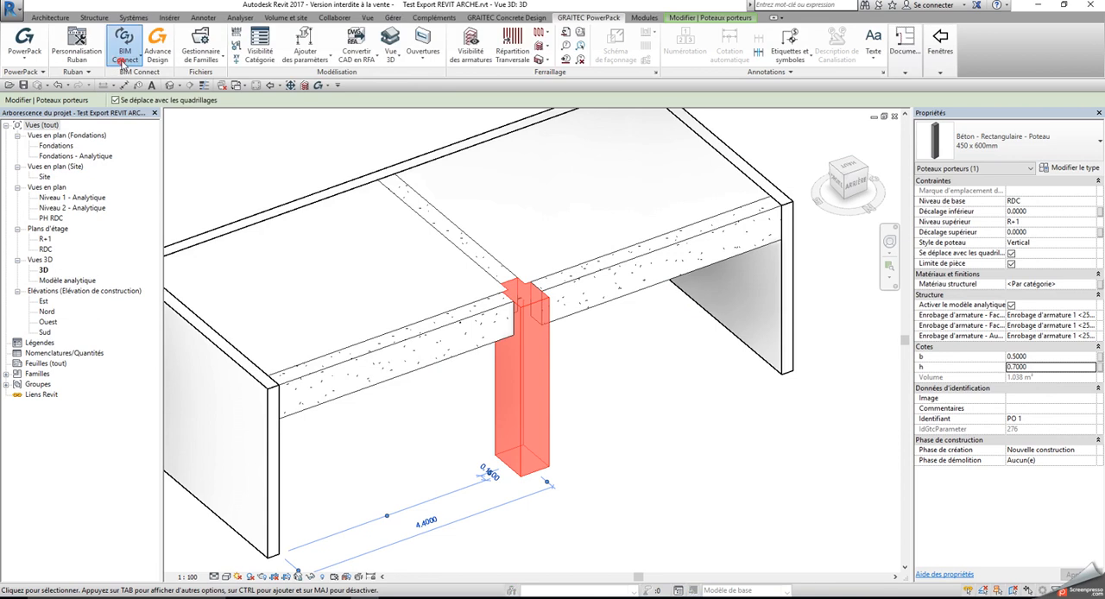
# Try to export with BIM Connect while the column is selected, declining to export only the selected elements, and clear the selection
pyautogui.click(125, 52)
pyautogui.click(143, 79)
pyautogui.click(267, 222)
pyautogui.click(238, 251)
pyautogui.click(222, 246)
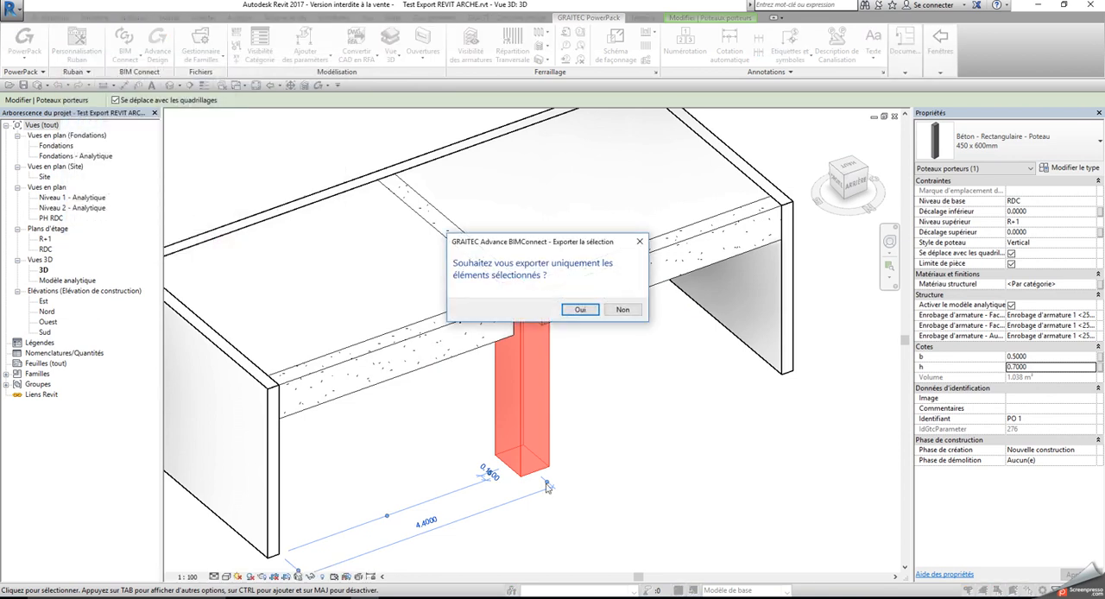
pyautogui.click(622, 310)
pyautogui.click(606, 335)
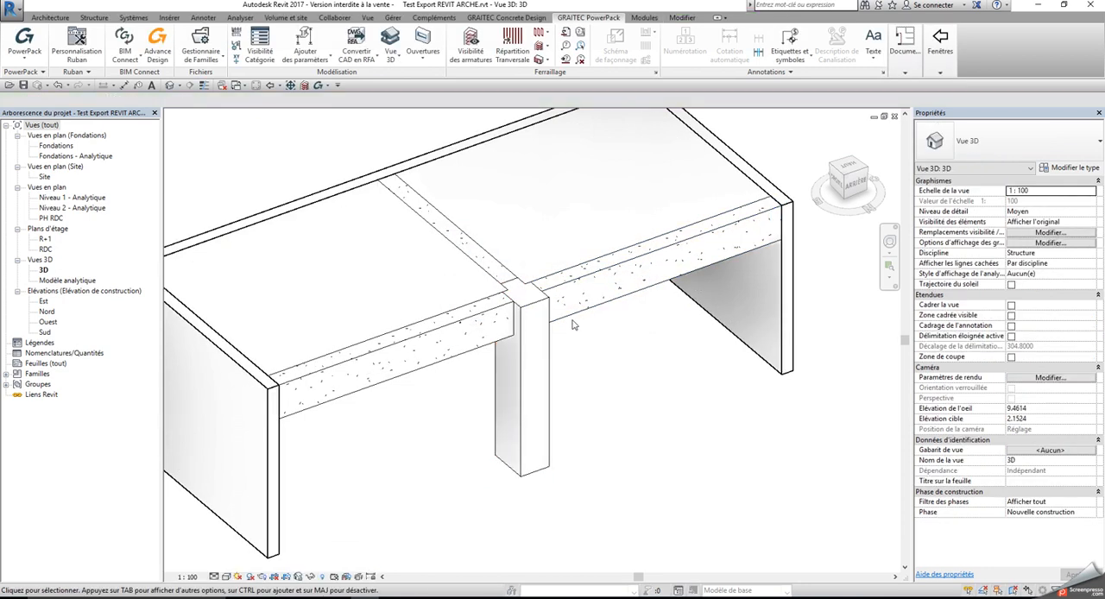
# Export the model with nothing selected through BIM Connect in GRAITEC BIM format, with the France library and automatic software start
pyautogui.click(124, 47)
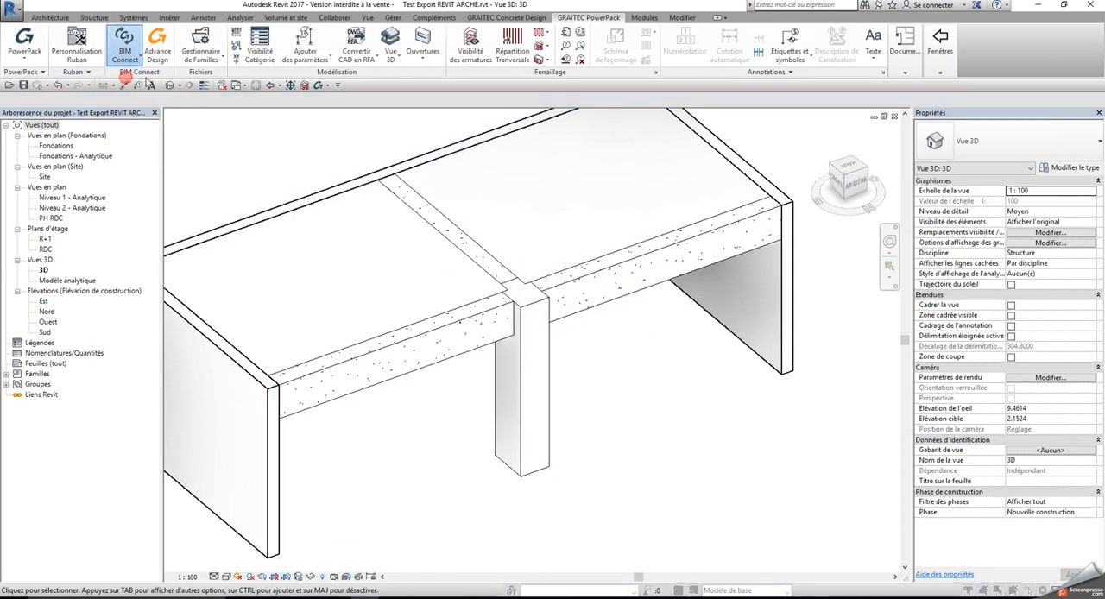
pyautogui.click(127, 79)
pyautogui.click(290, 236)
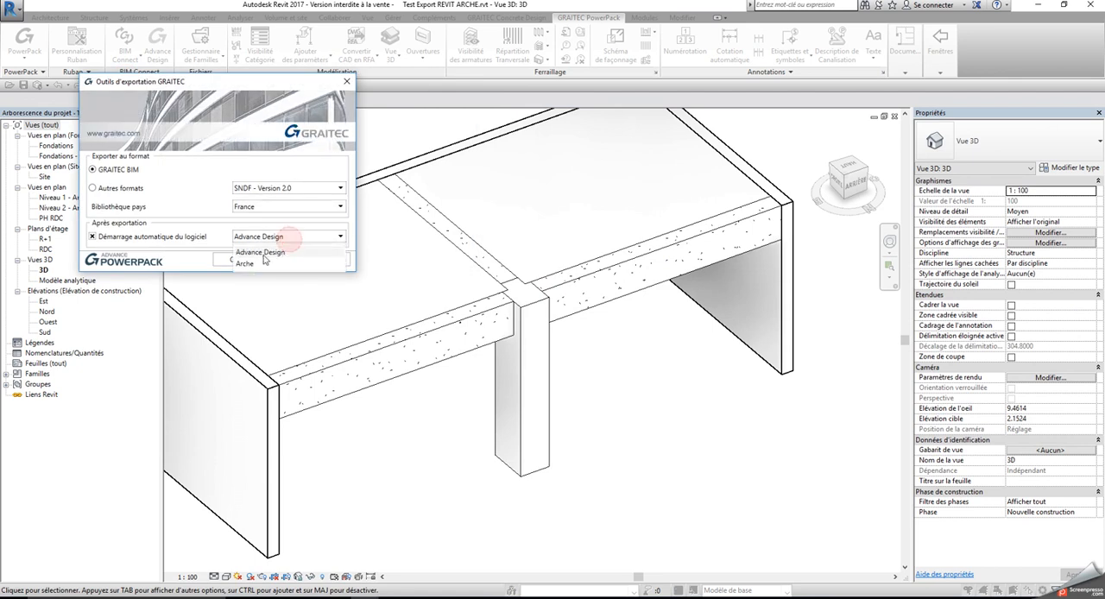
pyautogui.click(264, 253)
pyautogui.click(231, 259)
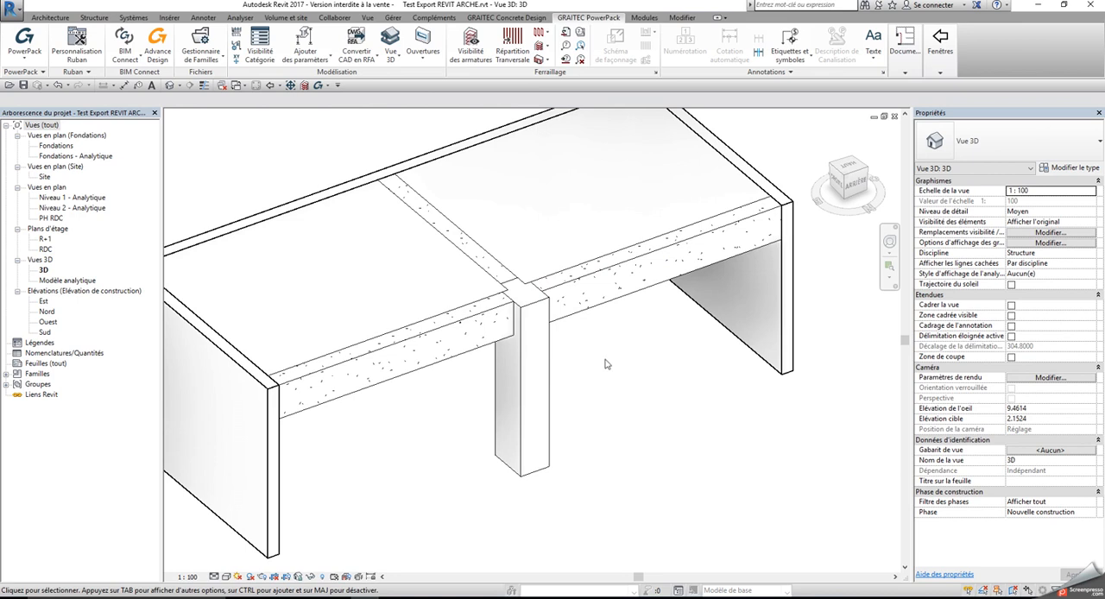
pyautogui.moveTo(605, 364); pyautogui.dragTo(641, 325, button='middle')
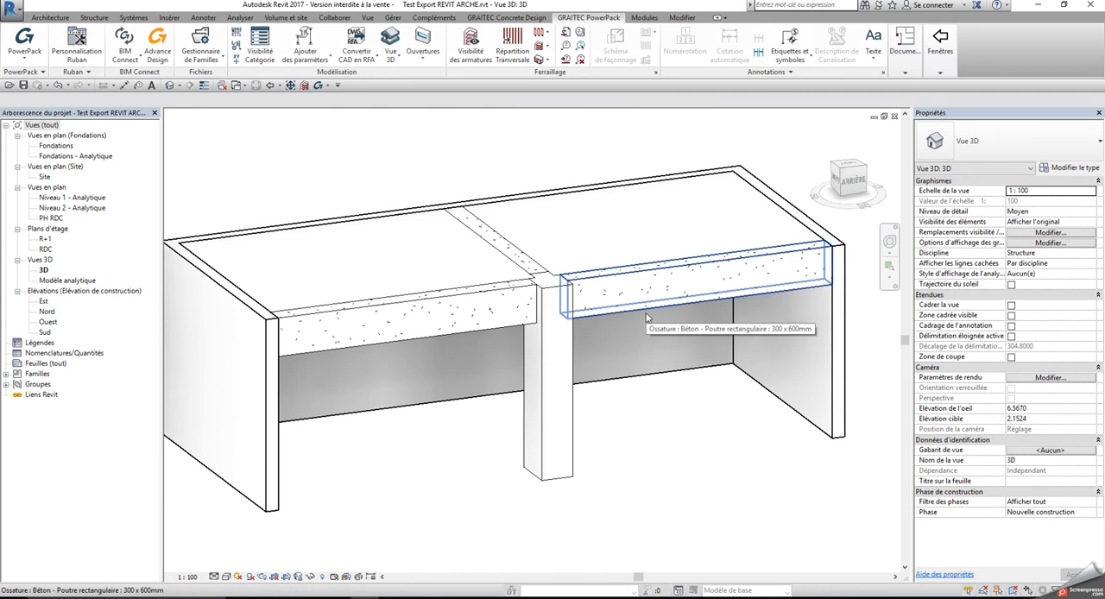